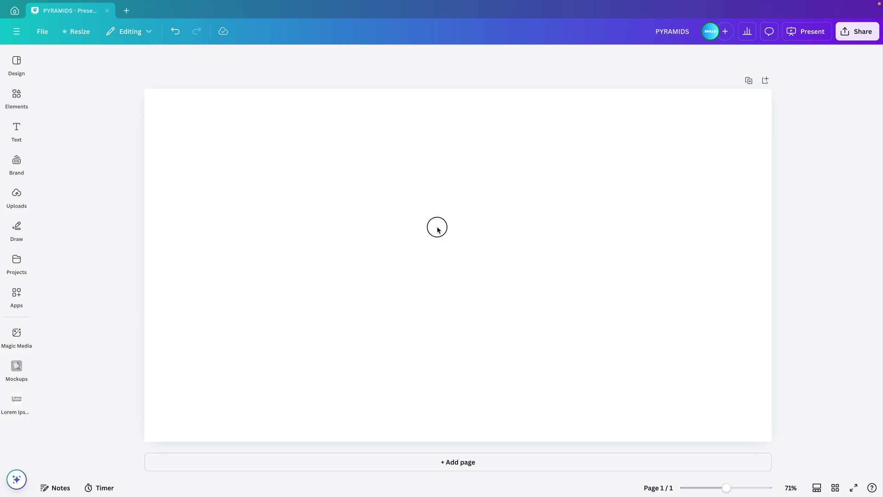
- Set the slide background to a custom warm beige, #E8D2AC
left_click(437, 228)
left_click(449, 58)
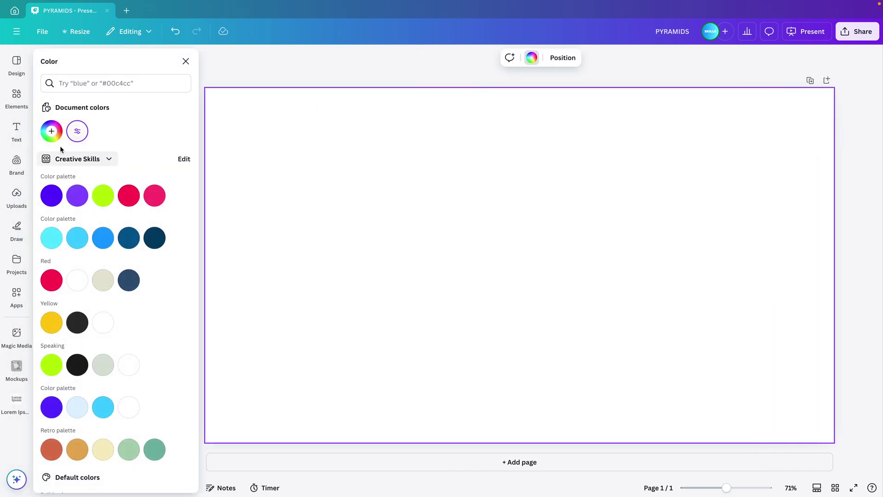
left_click(52, 133)
left_click(64, 233)
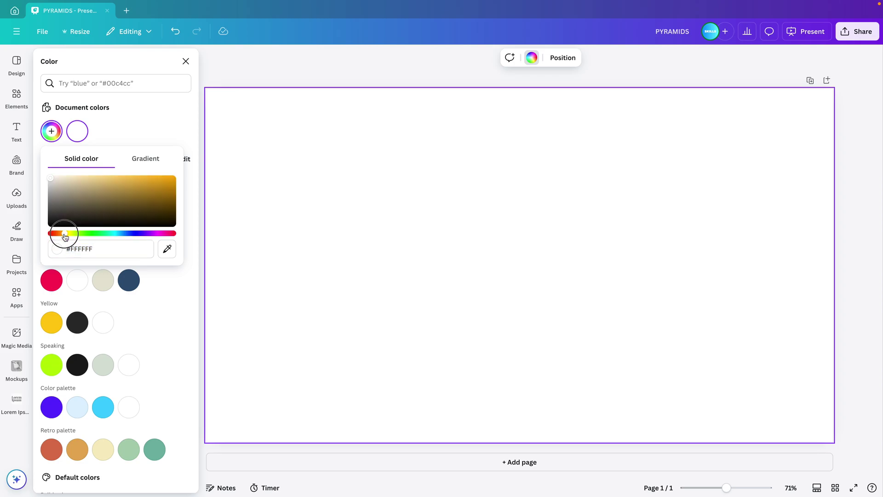
left_click_drag(65, 237, 63, 236)
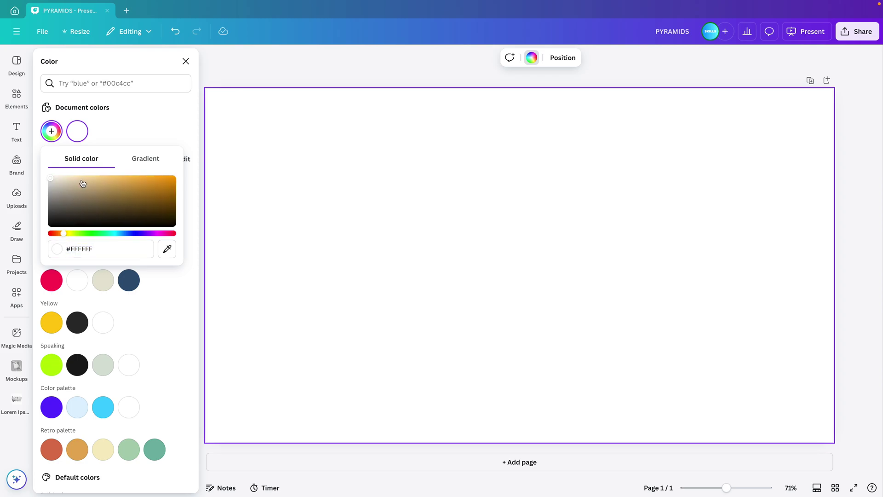
mouse_move(82, 183)
left_mouse_down()
mouse_move(98, 173)
mouse_move(81, 180)
left_mouse_up()
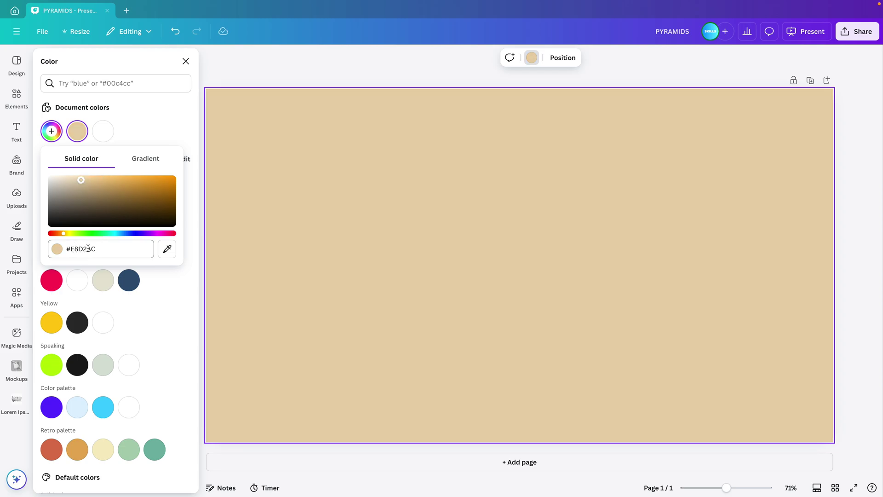
left_click(293, 265)
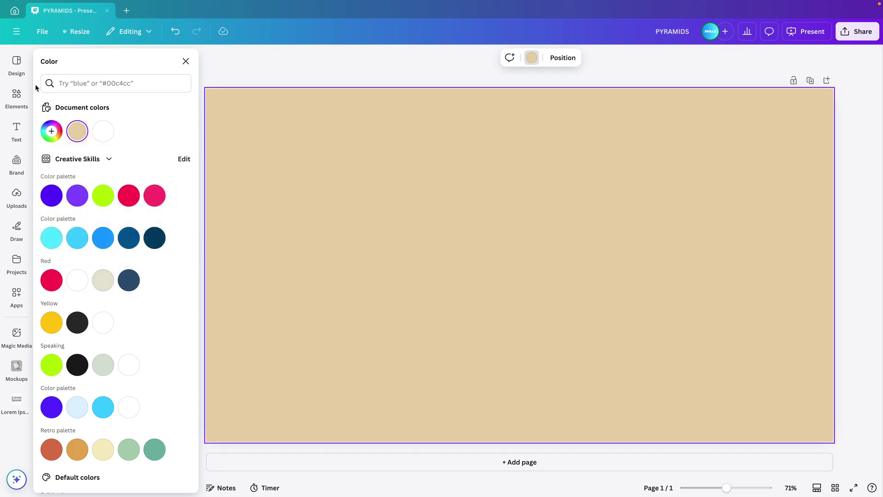
- Add a circle frame from the 'frame' element search and move it to the left
left_click(19, 95)
left_click(86, 61)
type("frame")
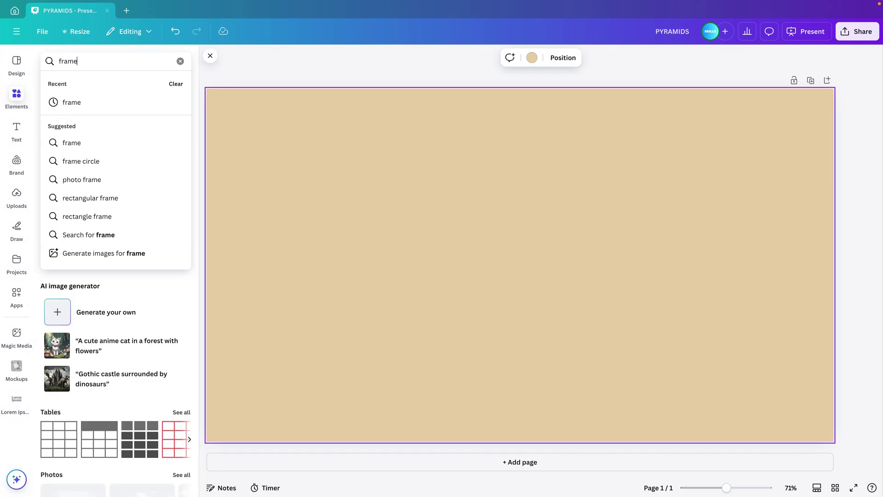
key("Return")
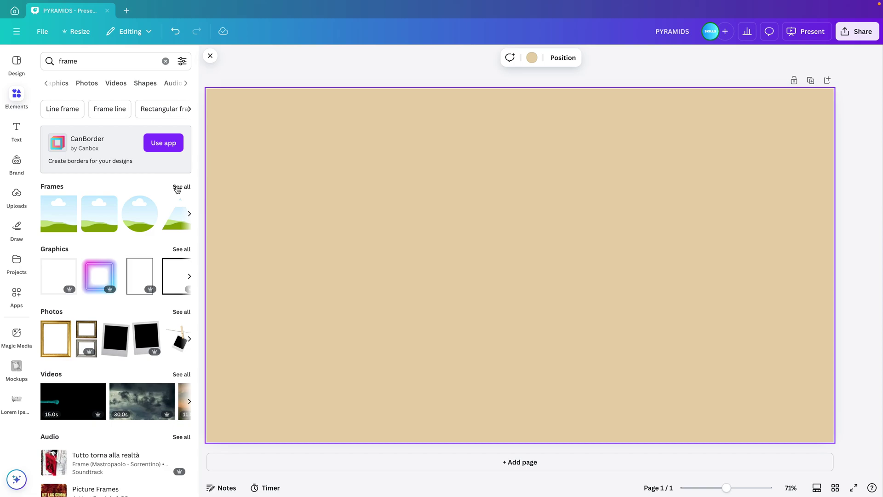
left_click(180, 186)
left_click(166, 192)
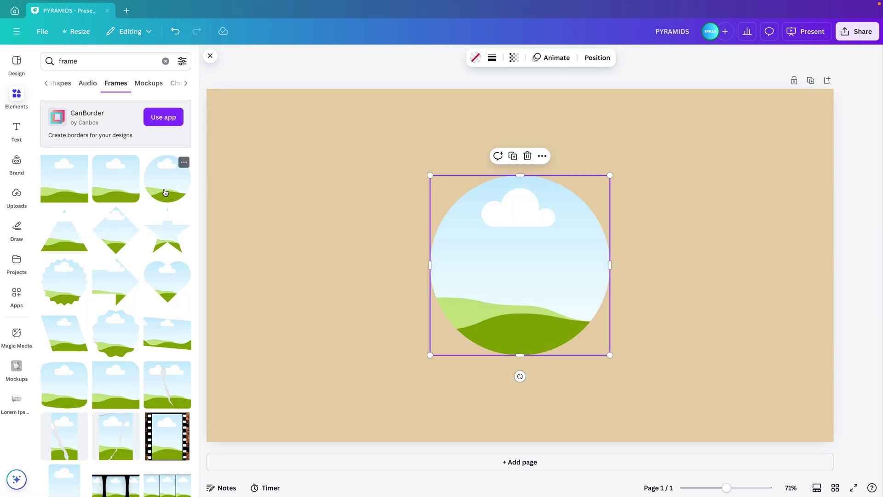
left_click_drag(548, 264, 653, 288)
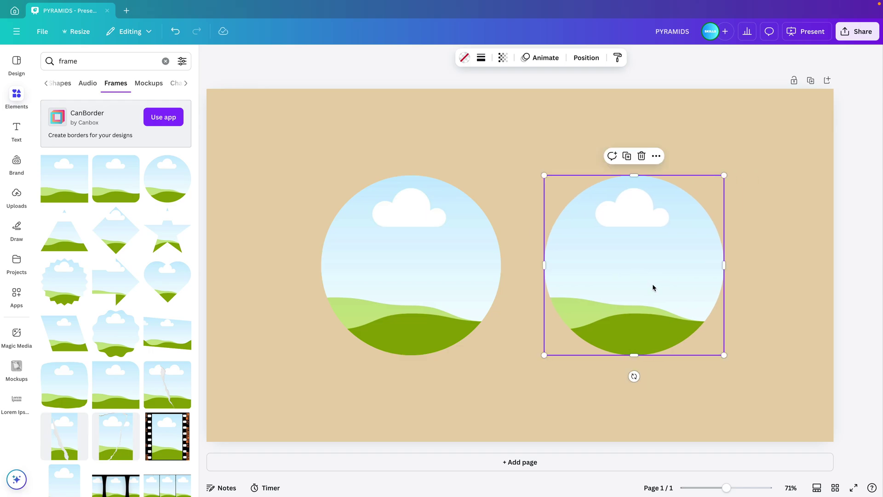
- Search photos for 'pyramids' and drop the red pyramids photo into the left circle frame
left_click(164, 62)
type("pyr")
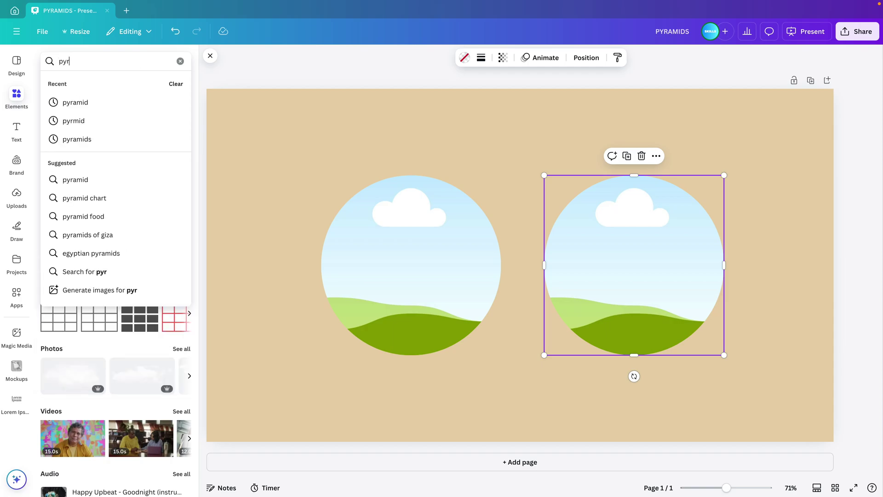
type("amids")
key("Return")
left_click(177, 195)
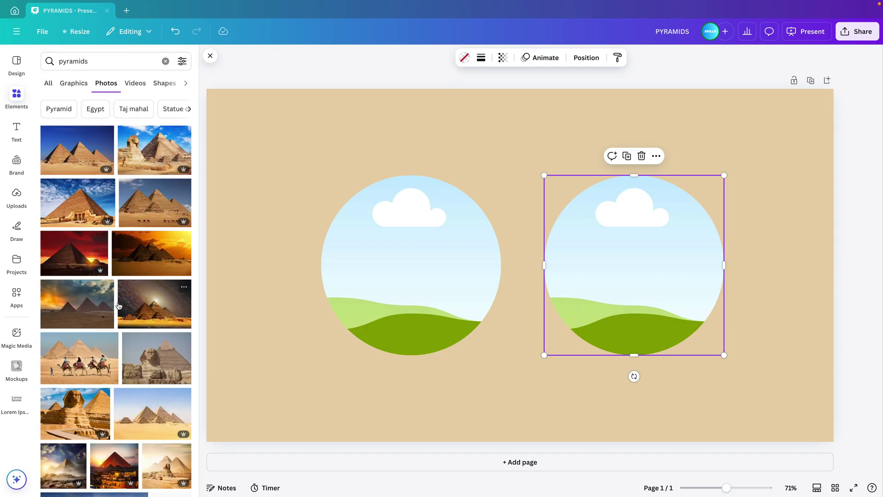
scroll(119, 306, "down", 10)
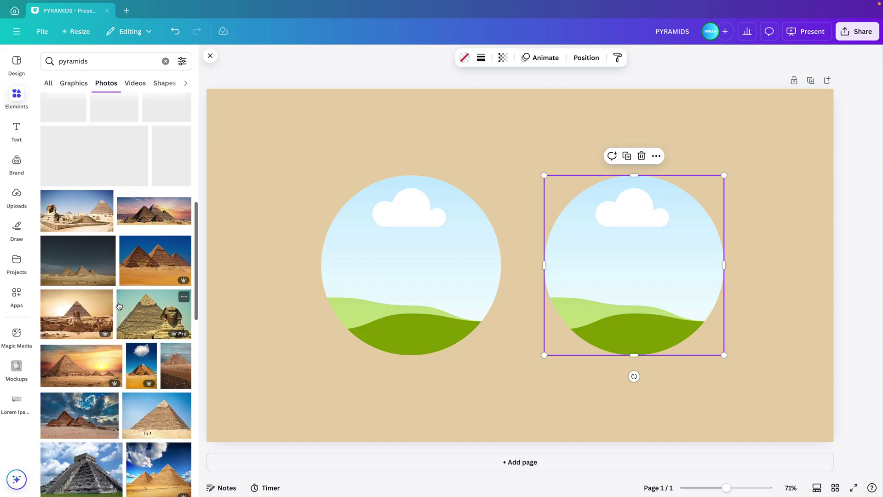
scroll(119, 306, "down", 1)
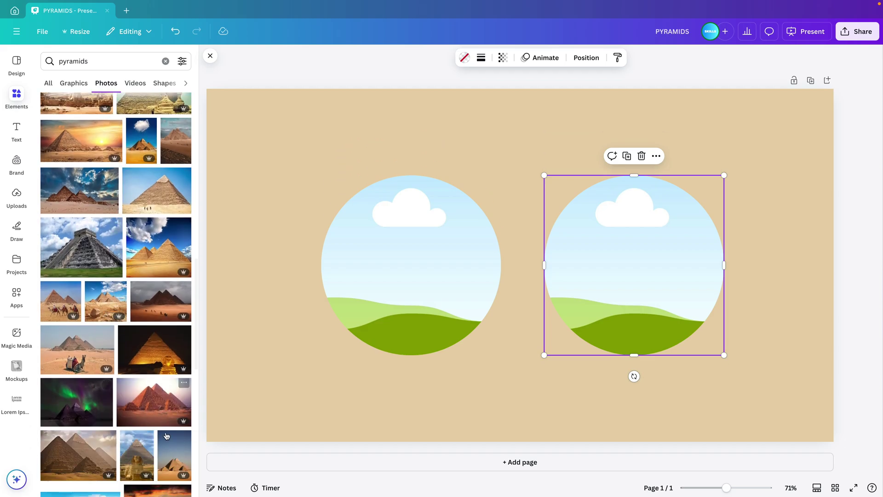
left_click_drag(138, 409, 344, 248)
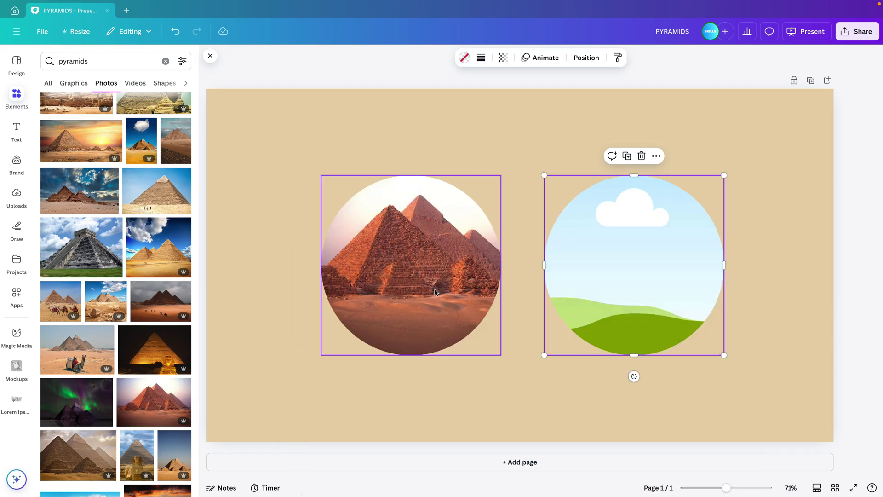
- Remove the sky behind the pyramids, then enlarge and shift the photo within its frame
left_click(442, 250)
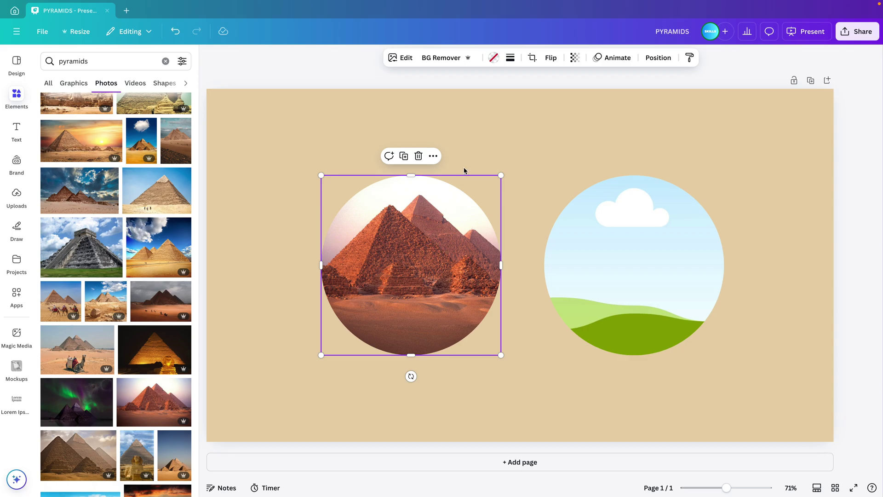
left_click(437, 59)
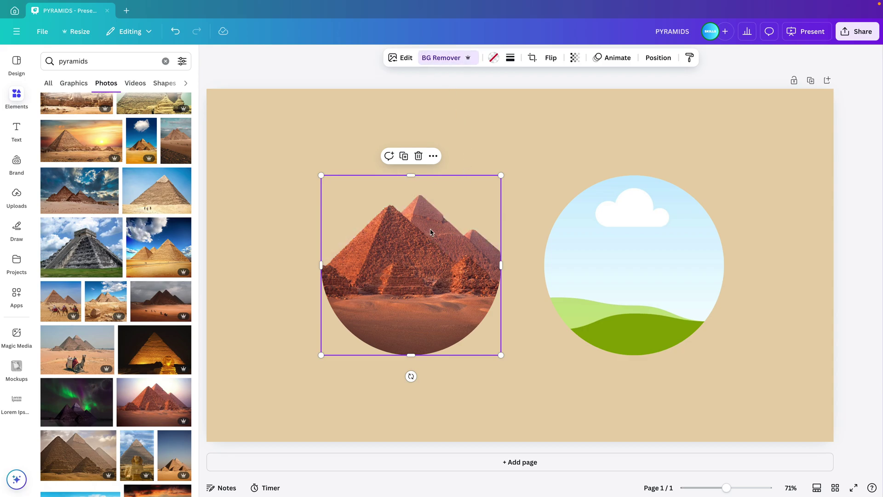
double_click(436, 269)
left_click_drag(272, 176, 291, 194)
left_click_drag(404, 272, 398, 275)
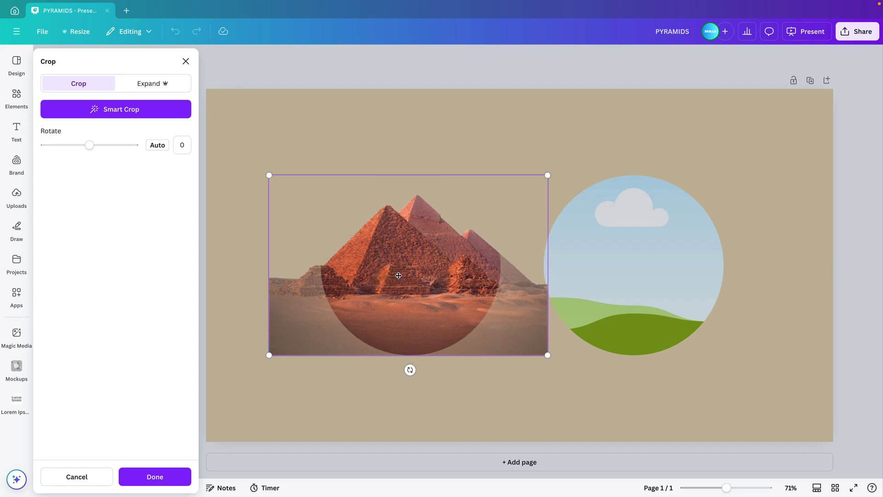
left_click(483, 158)
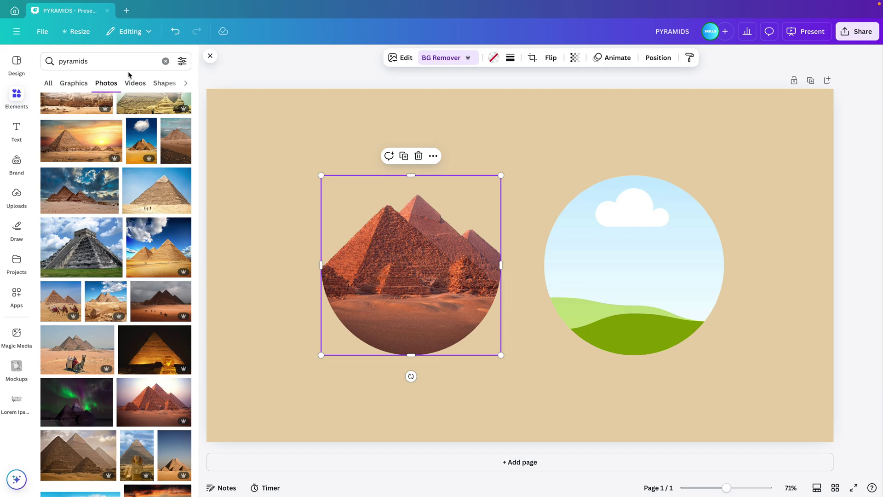
- Search photos for 'dune' and add a dune photo to the slide
left_click(165, 61)
left_click(120, 63)
type("dune")
key("Return")
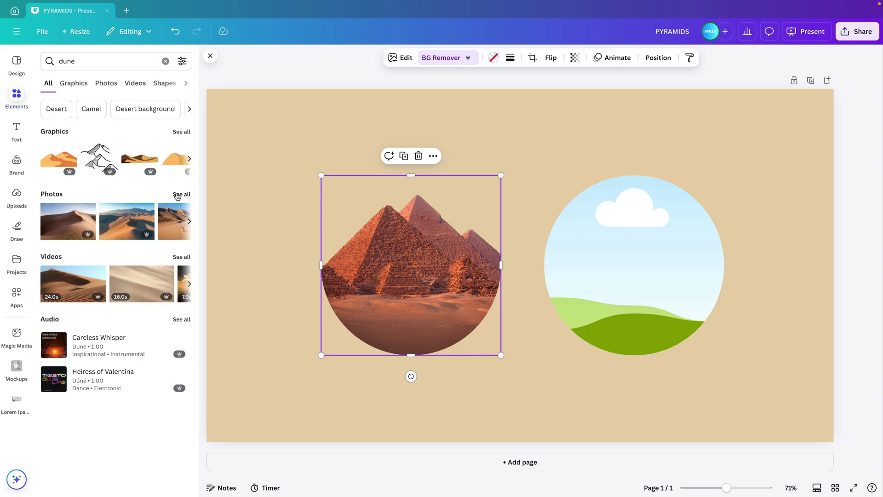
left_click(177, 195)
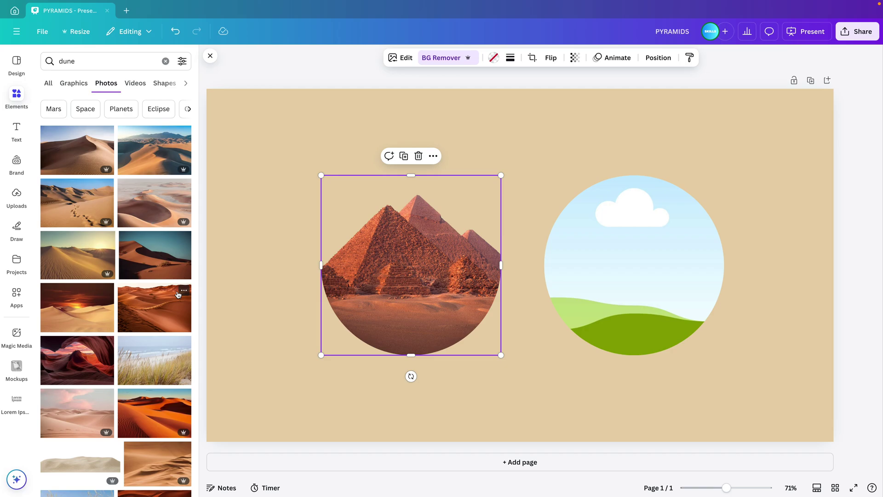
left_click(61, 152)
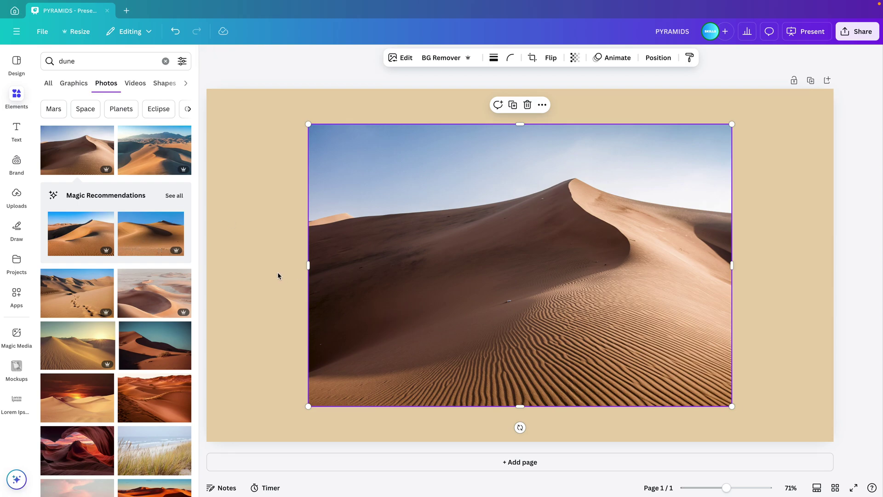
- Swap in a different dune photo and drop it into the right circle frame
left_click(175, 195)
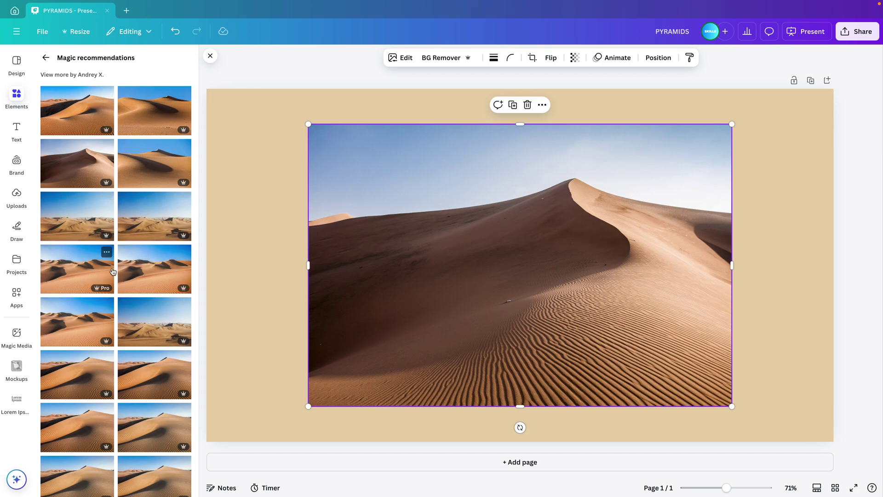
key("ctrl+z")
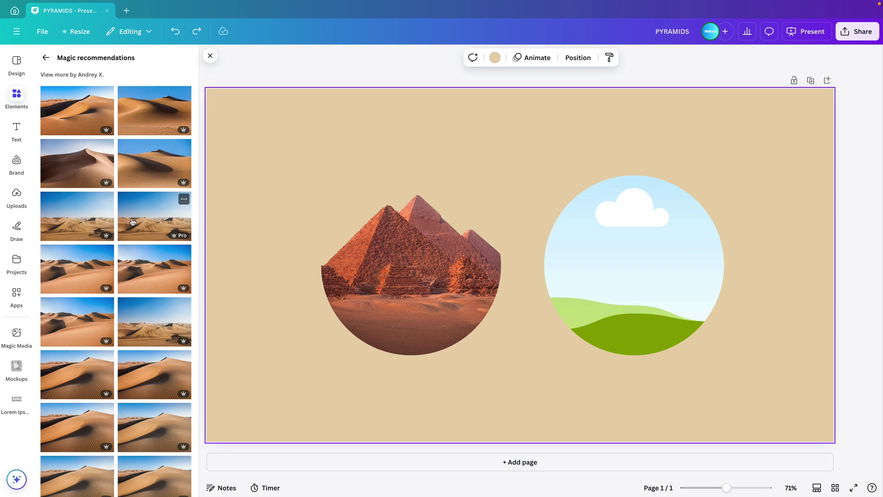
left_click(160, 283)
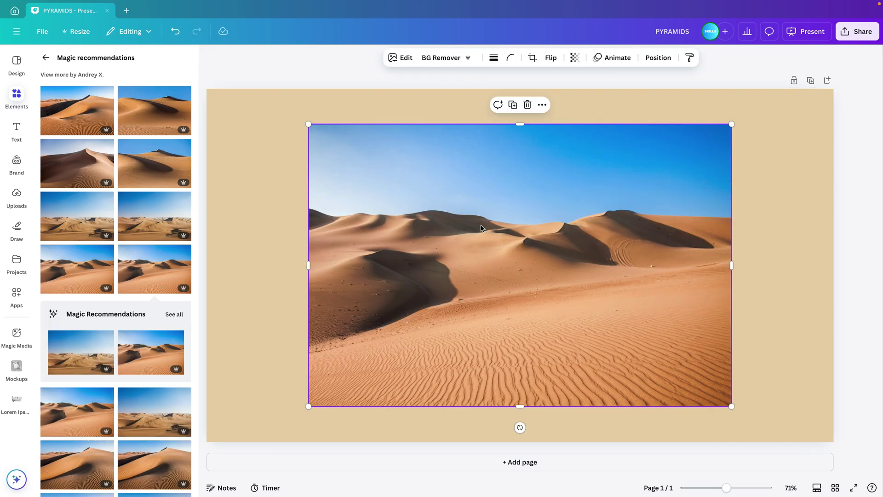
left_click_drag(470, 231, 643, 307)
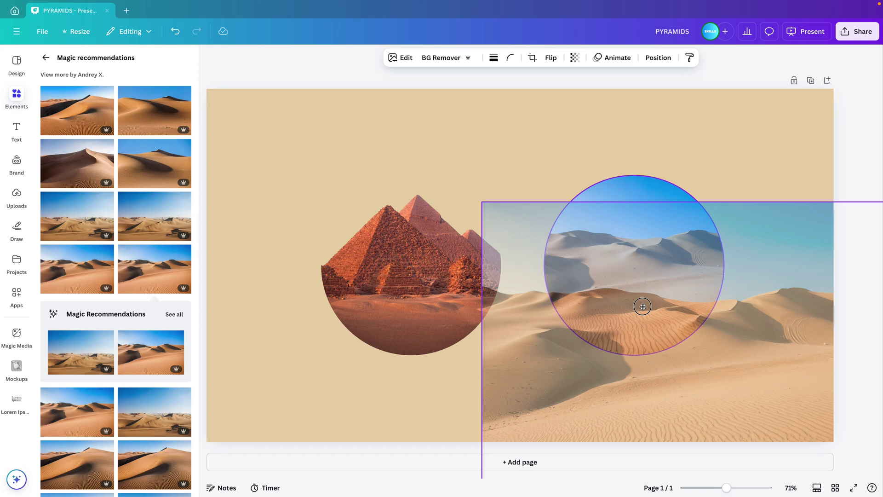
left_click_drag(642, 306, 636, 263)
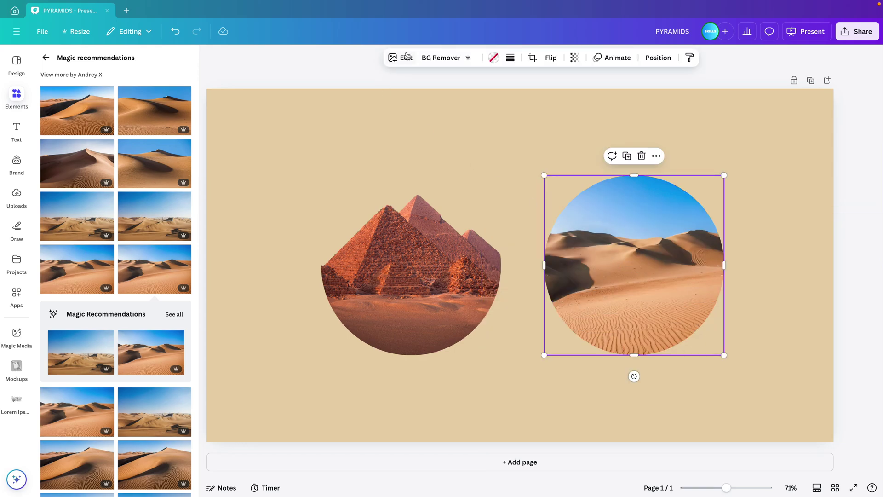
- Remove the dune photo's sky, then undo moving the dune circle onto the pyramids
left_click(431, 58)
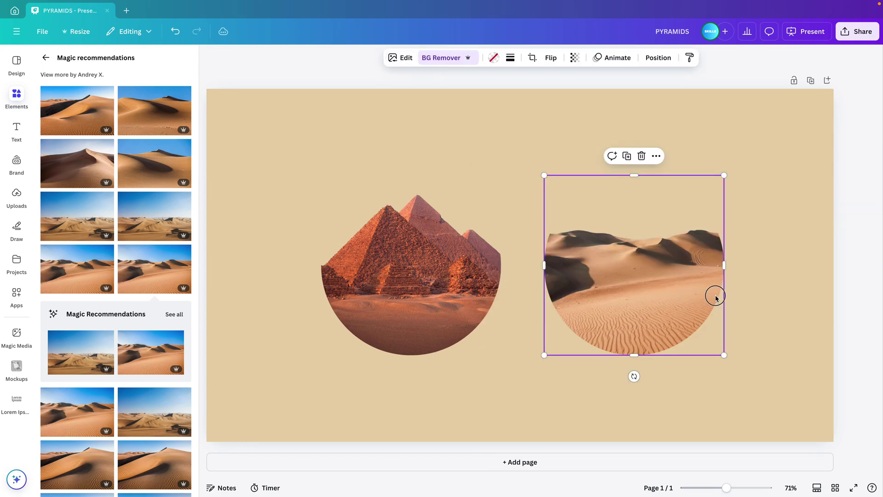
left_click_drag(697, 299, 473, 331)
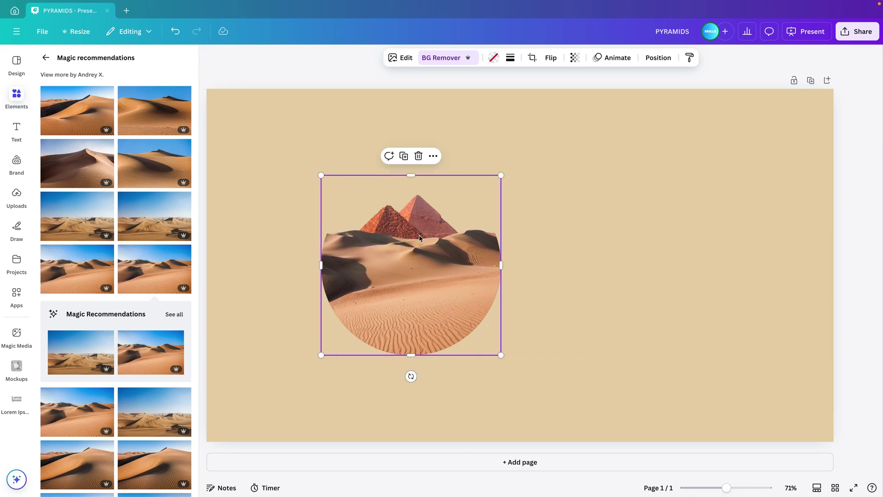
key("ctrl+z")
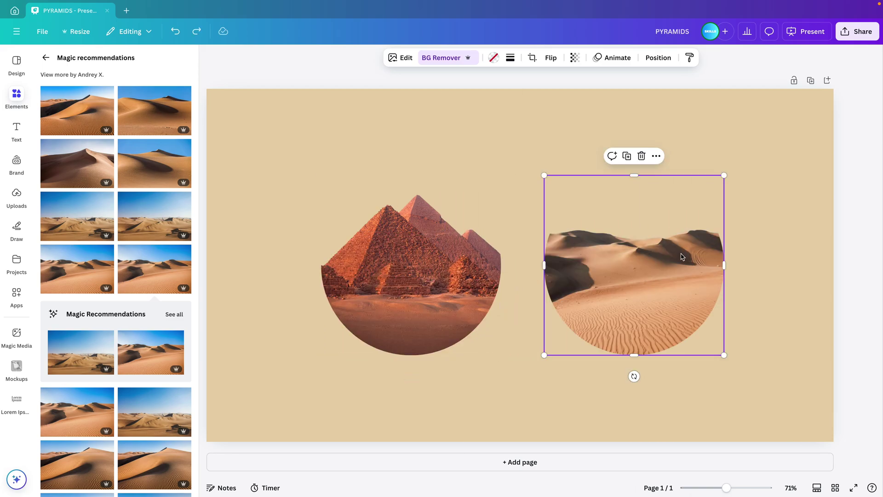
- Enlarge and reposition the dune photo inside the right circle, then clear it from the frame
double_click(659, 299)
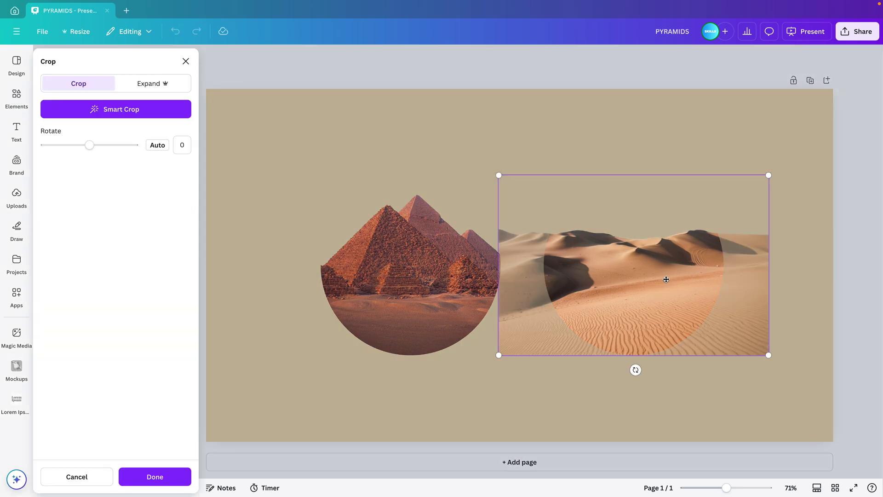
left_click_drag(666, 279, 658, 309)
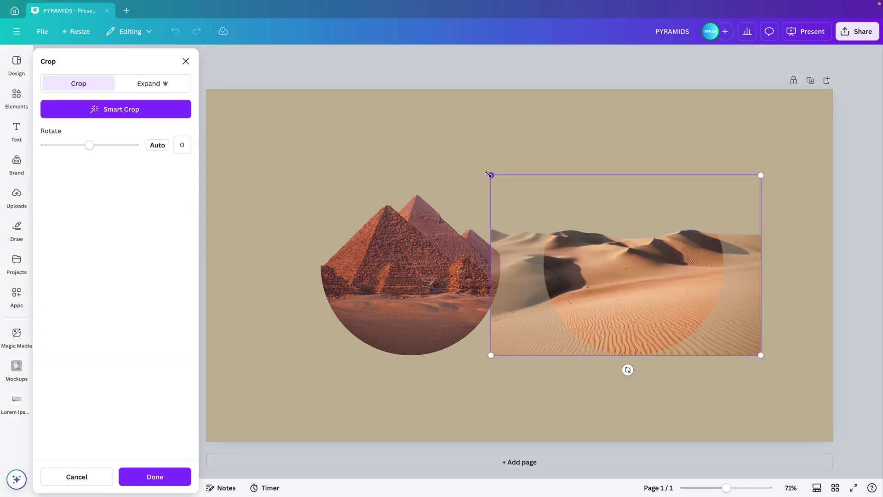
left_click_drag(488, 174, 351, 129)
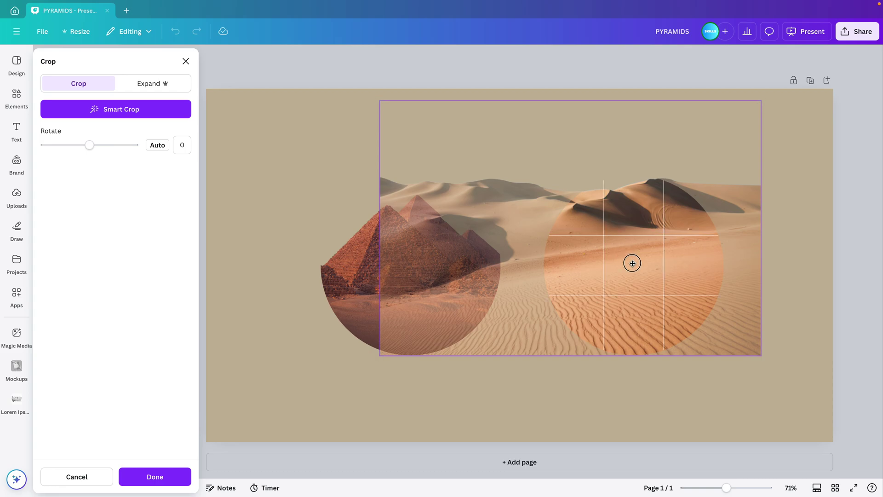
left_click_drag(632, 263, 689, 343)
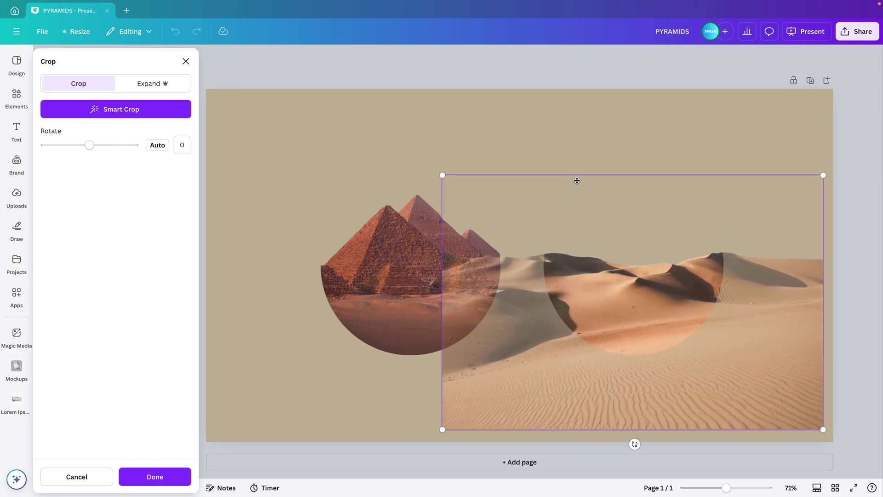
left_click_drag(649, 180, 600, 233)
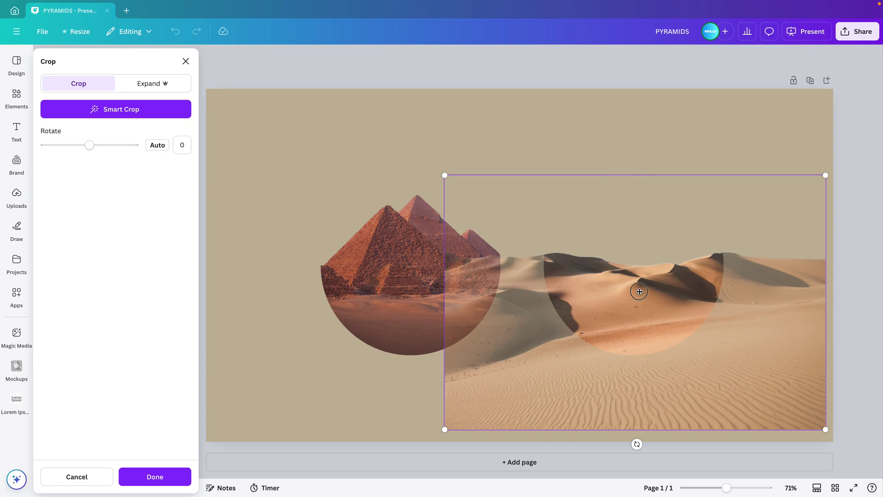
left_click_drag(639, 291, 630, 272)
left_click_drag(436, 158, 271, 83)
left_click_drag(631, 213, 636, 329)
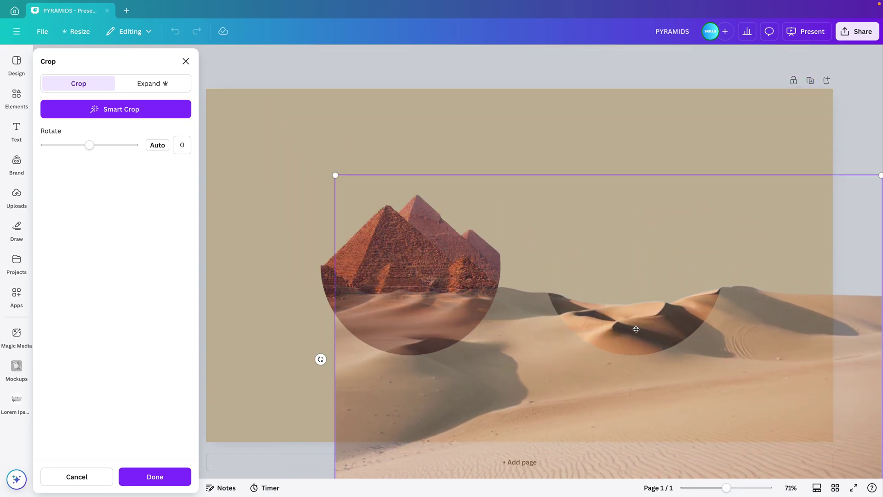
left_click(345, 172)
left_click_drag(568, 262, 579, 205)
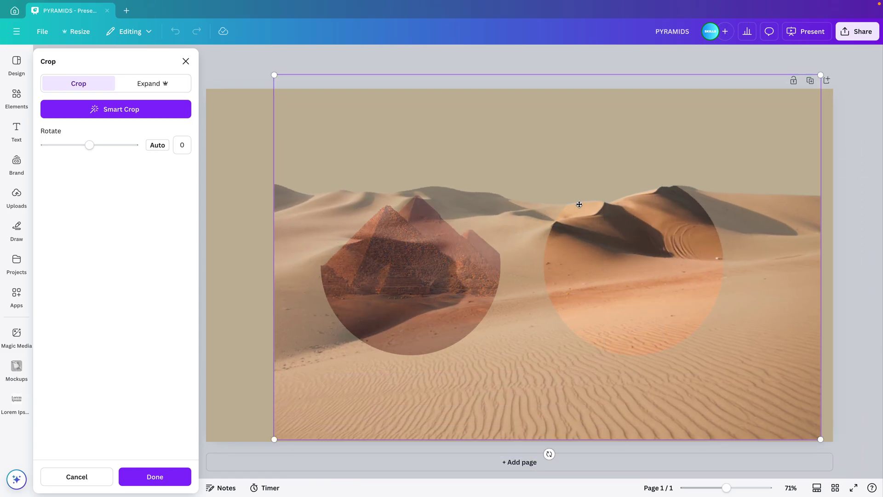
key("Escape")
- Add the recently used dune photo to the page from Elements
left_click(16, 97)
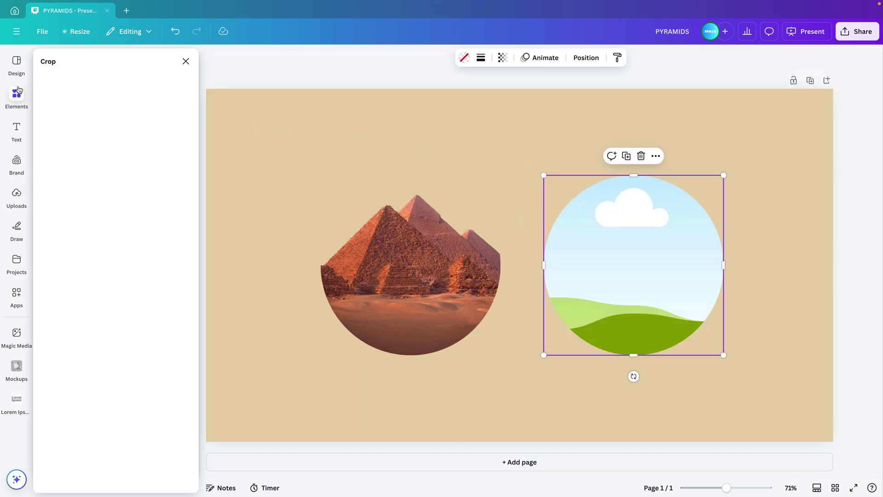
left_click(64, 137)
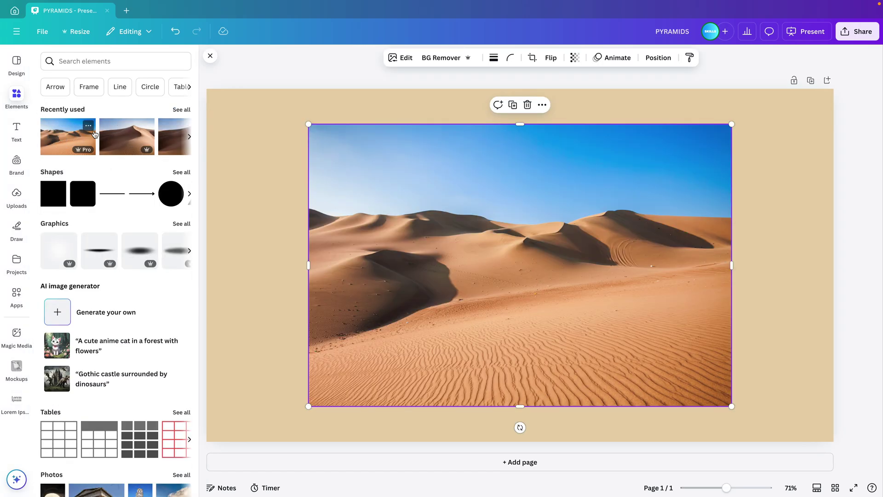
left_click(259, 159)
left_click(472, 161)
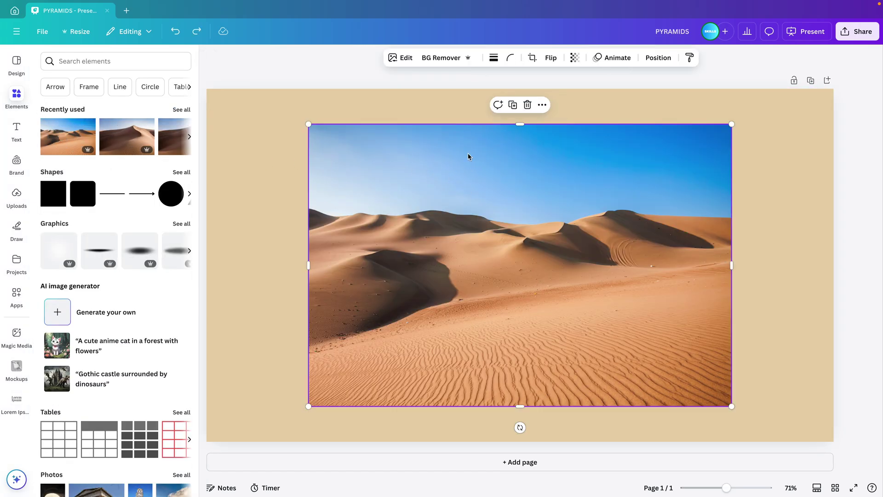
- Magic Expand the dune photo upward into a tall portrait, applying the fourth generated result
left_click(400, 58)
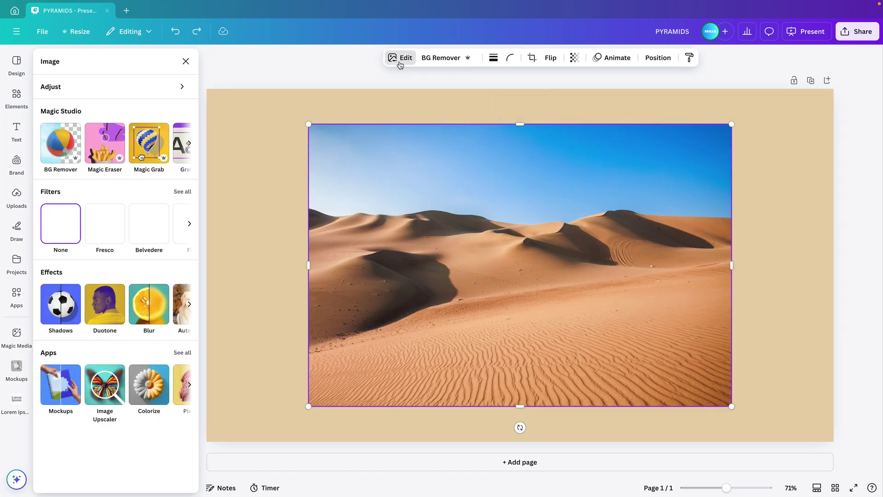
left_click(189, 144)
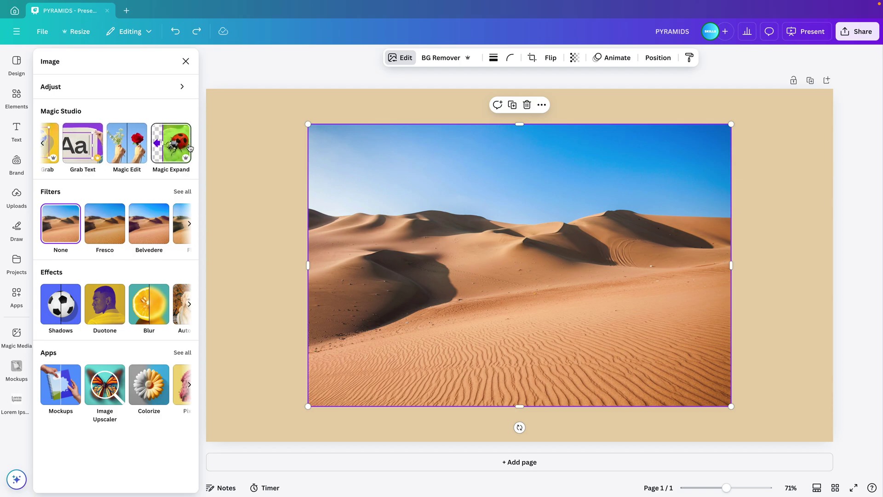
left_click(168, 148)
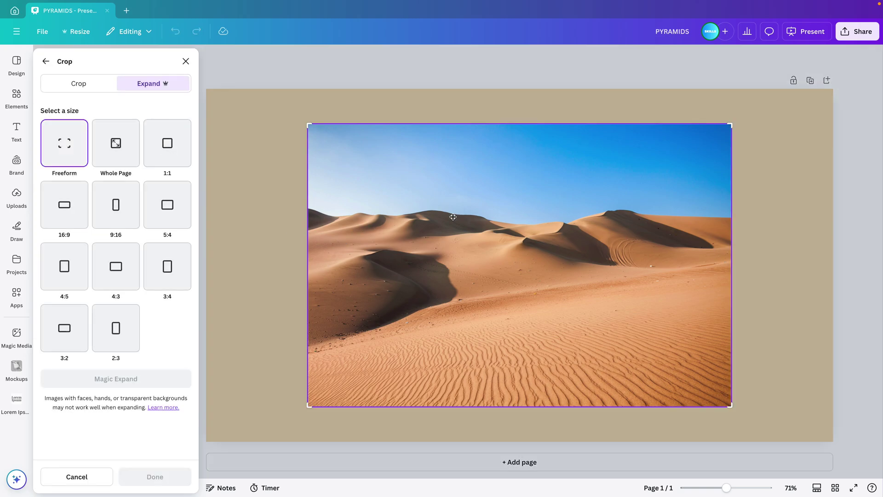
left_click_drag(309, 127, 309, 10)
scroll(394, 207, "down", 5)
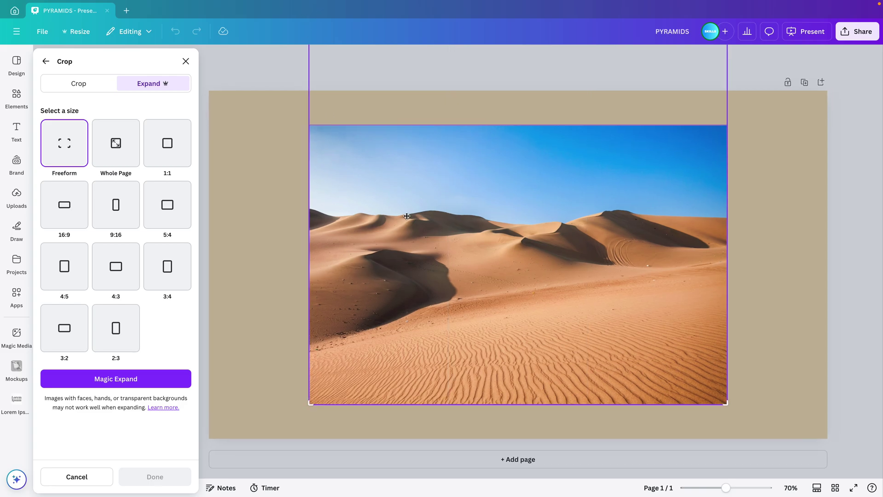
left_click_drag(522, 107, 519, 65)
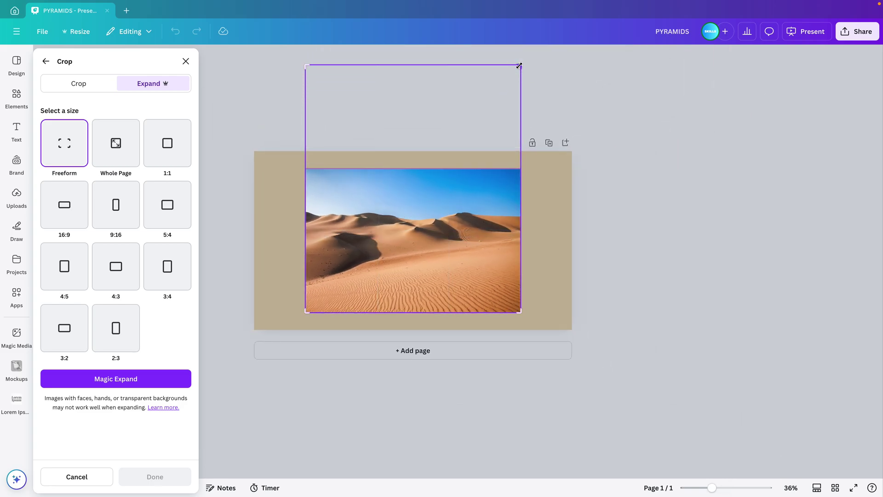
left_click(128, 378)
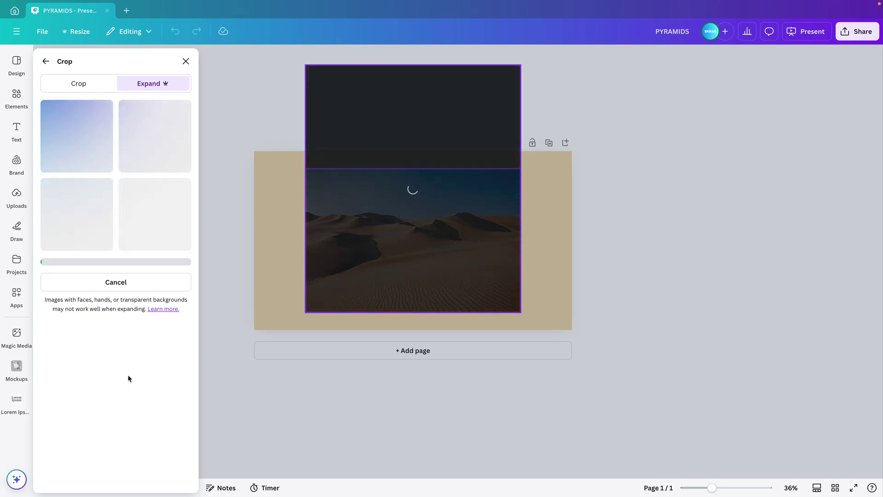
left_click(167, 233)
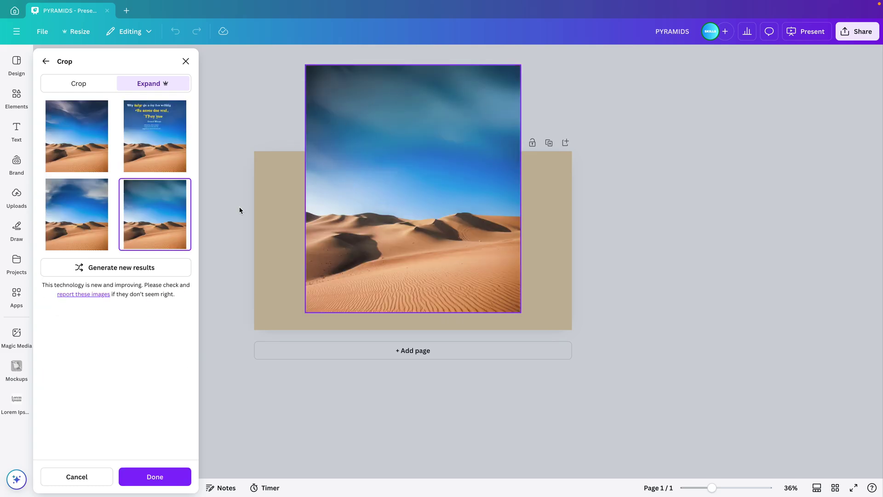
left_click(167, 473)
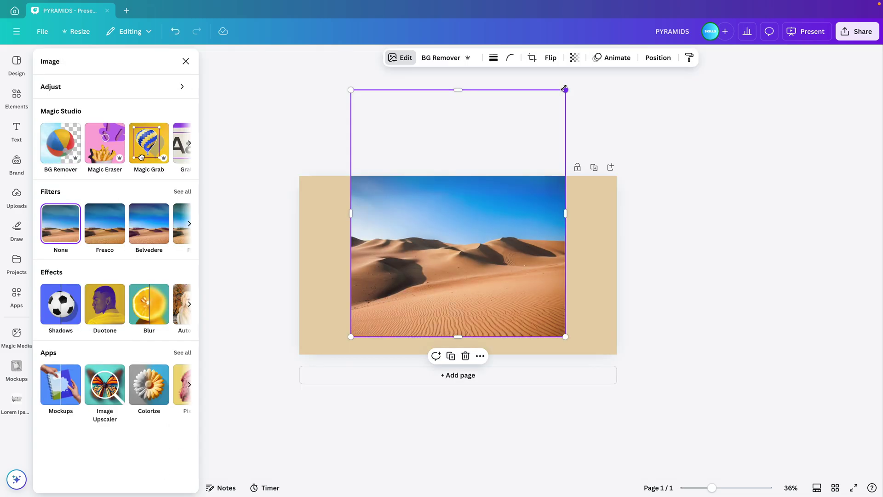
- Frame the shrunken dune photo in the circle, remove its sky, and stack it on the pyramids circle
left_click_drag(563, 89, 462, 189)
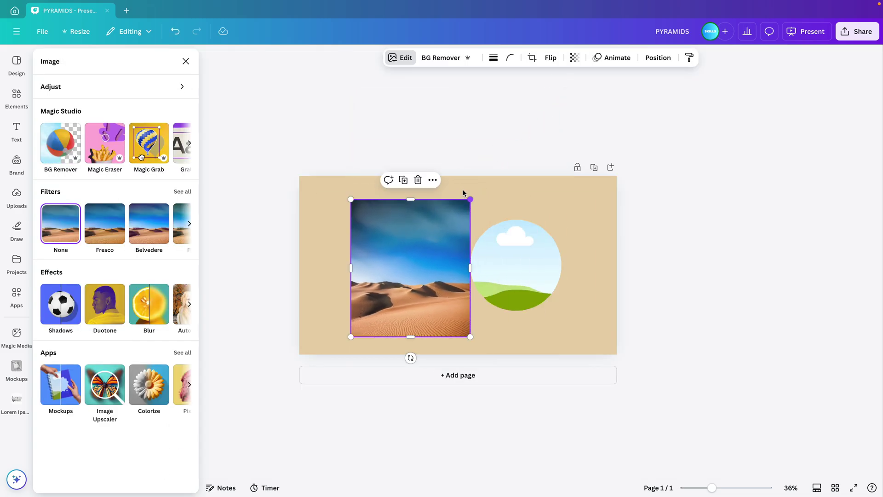
left_click(446, 59)
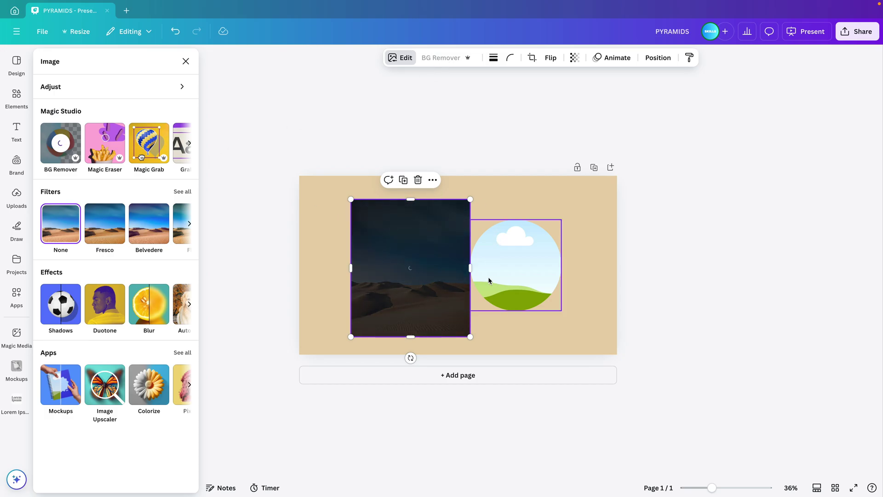
scroll(563, 331, "up", 3)
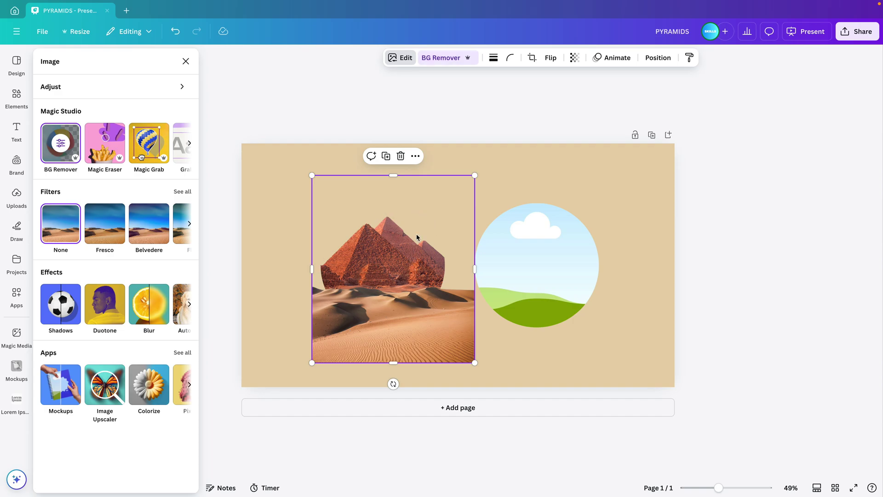
left_click_drag(379, 331, 536, 309)
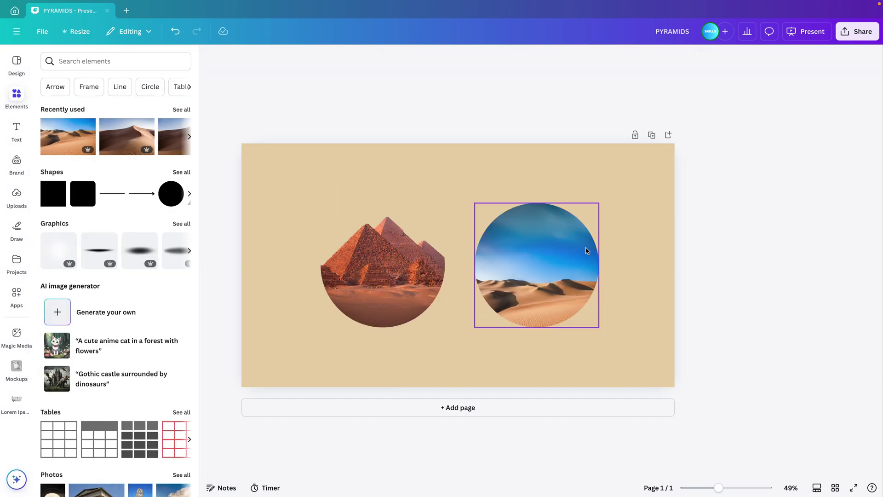
left_click(441, 58)
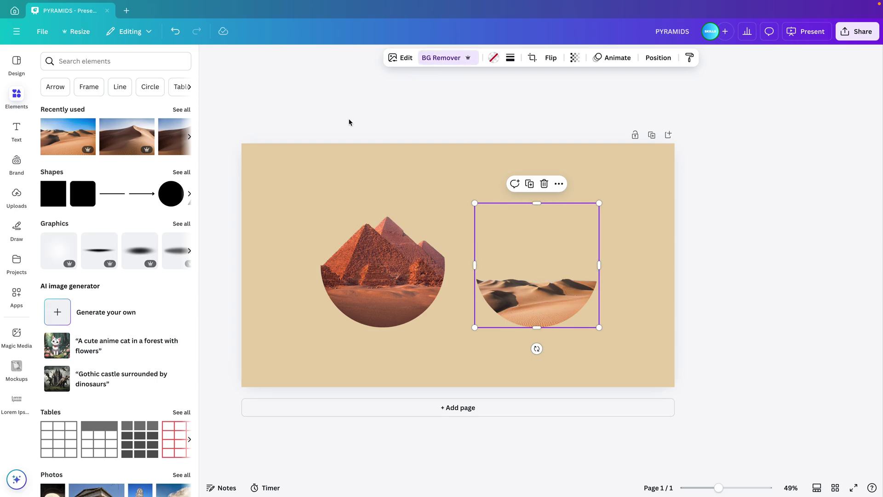
left_click(640, 222)
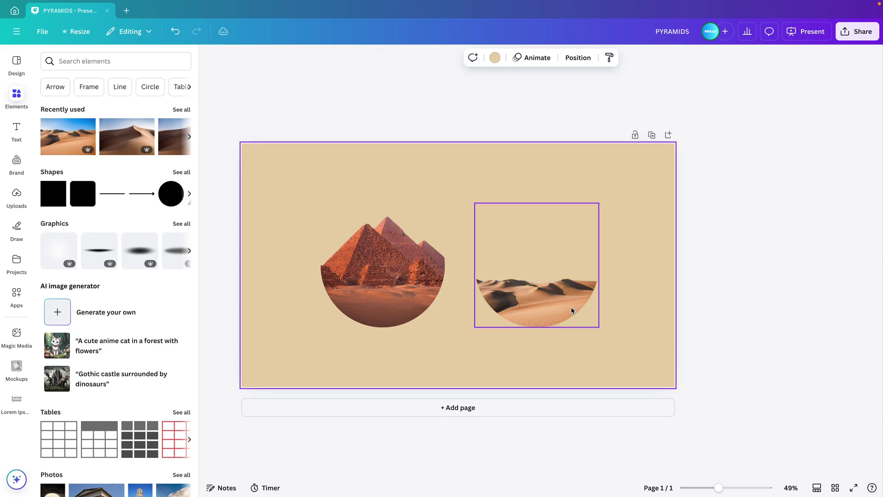
left_click_drag(572, 310, 416, 312)
- Enlarge and recentre the desert photo within its circle so dunes fill the lower half
double_click(410, 308)
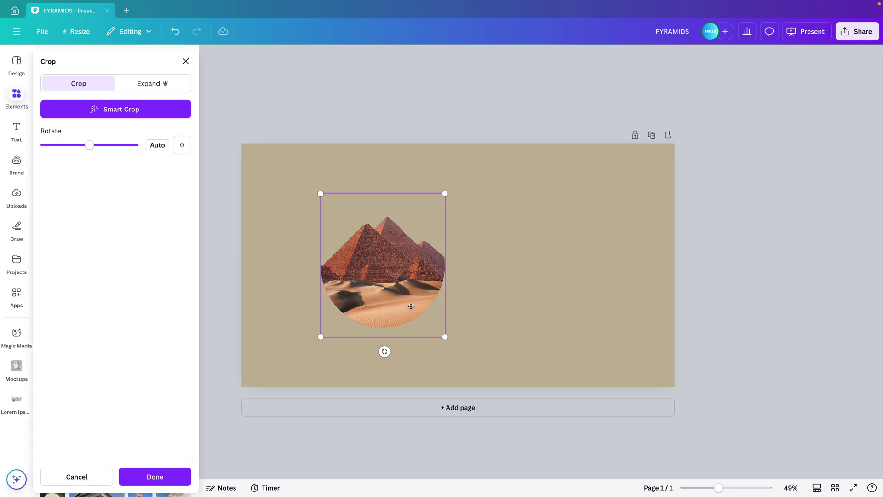
left_click_drag(445, 191, 512, 159)
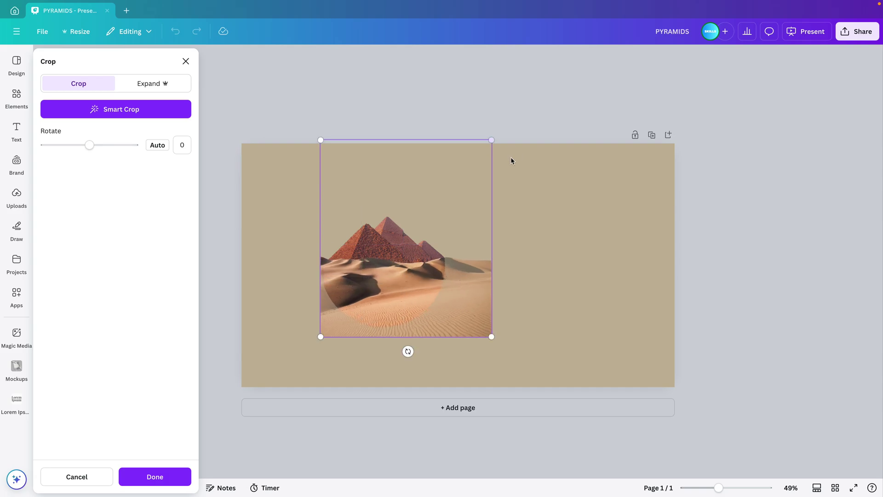
left_click_drag(423, 289, 362, 301)
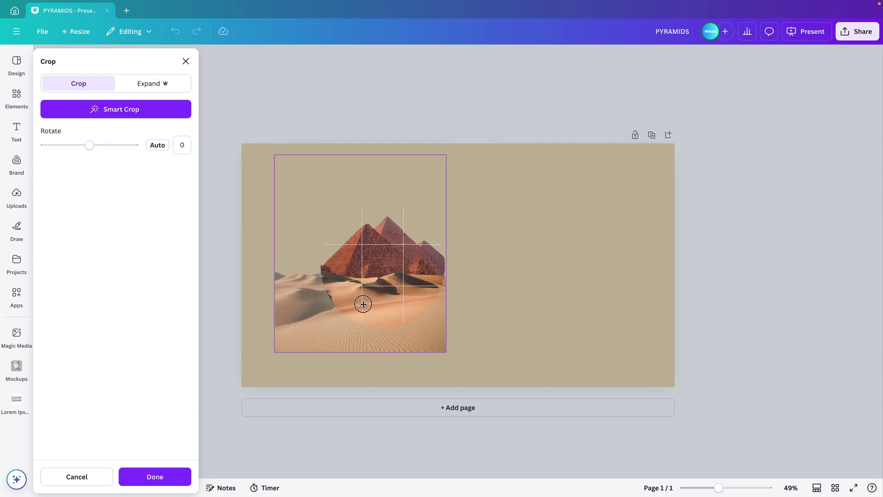
left_click_drag(274, 155, 205, 120)
left_click_drag(384, 282, 395, 304)
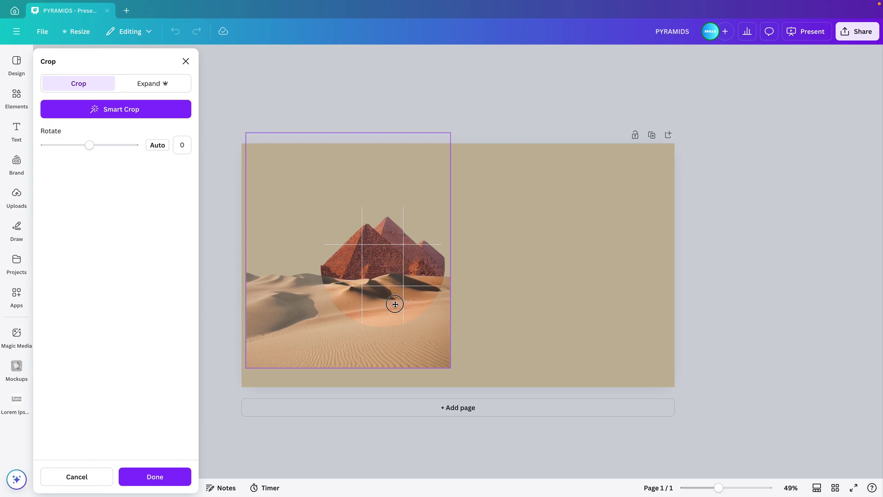
left_click(511, 296)
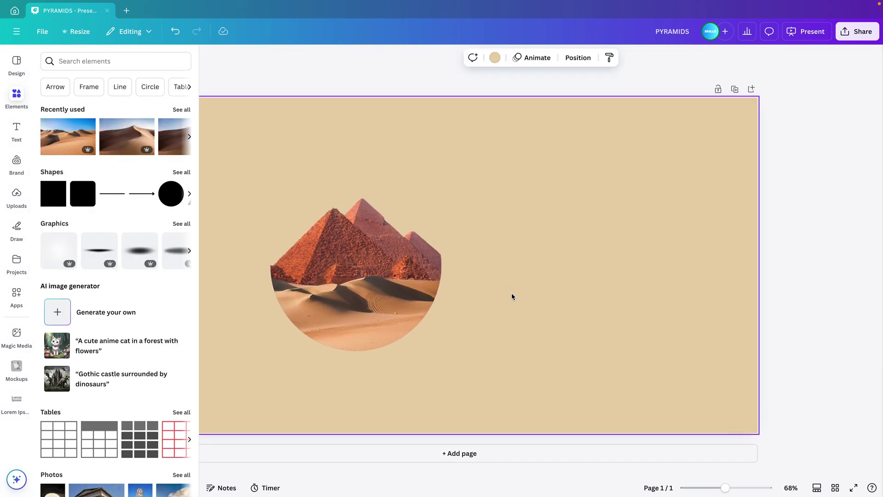
scroll(552, 328, "up", 1)
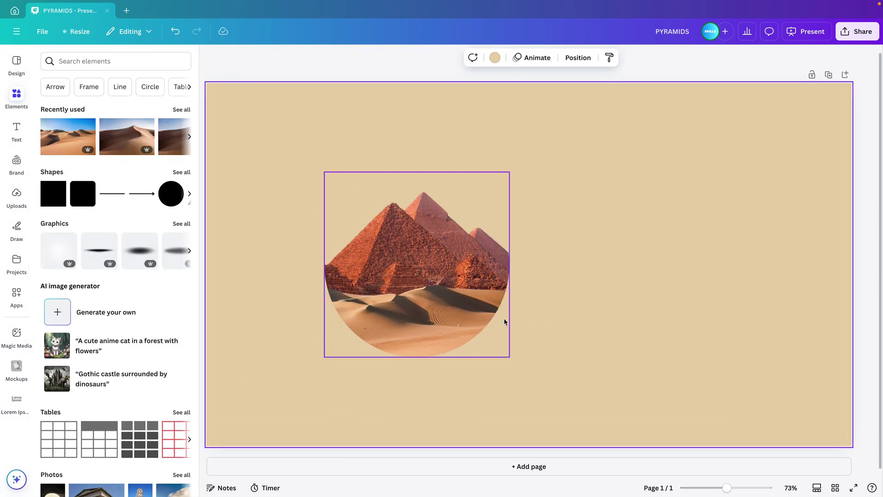
- Adjust the photo: temperature 16, tint about 17, vibrance 28, and a little more saturation
left_click(402, 313)
left_click(400, 60)
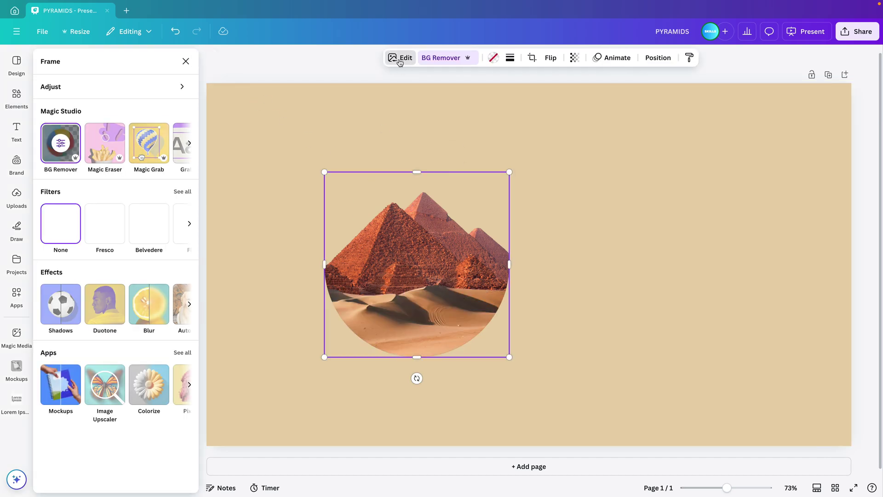
left_click(115, 85)
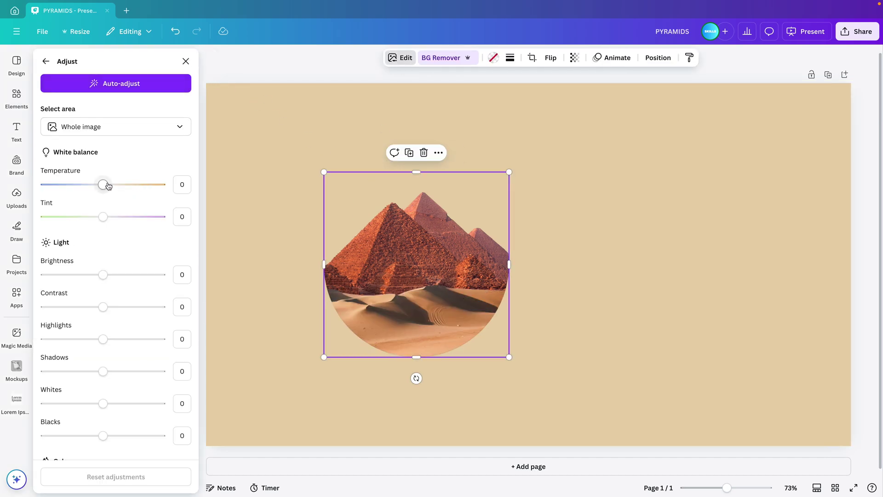
left_click_drag(103, 187, 113, 189)
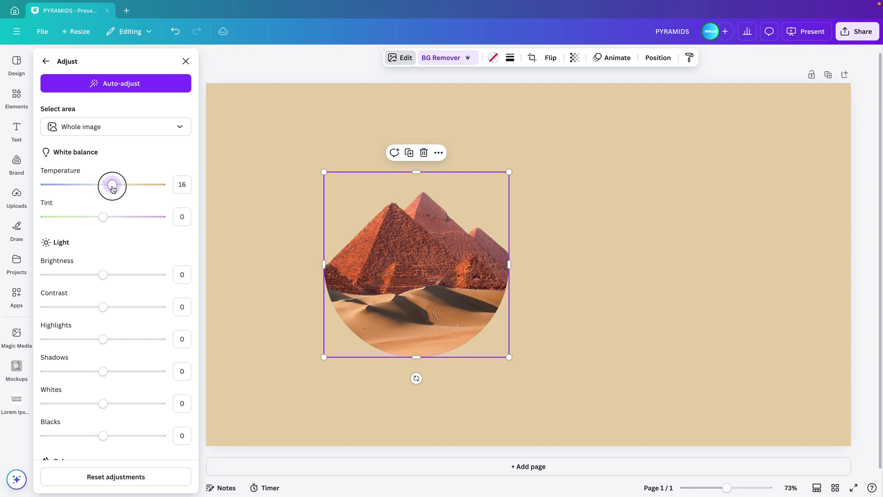
left_click_drag(100, 219, 115, 221)
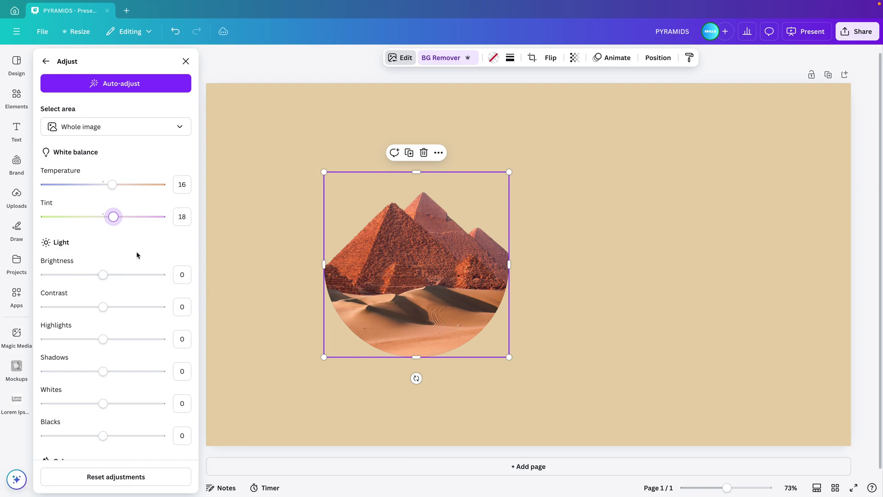
scroll(136, 251, "down", 5)
left_click_drag(104, 281, 119, 280)
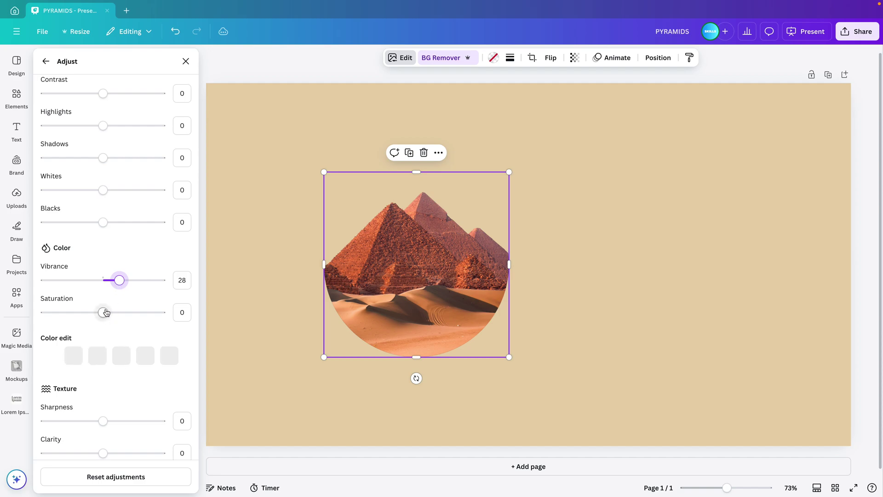
mouse_move(102, 312)
left_mouse_down()
mouse_move(113, 312)
mouse_move(105, 313)
left_mouse_up()
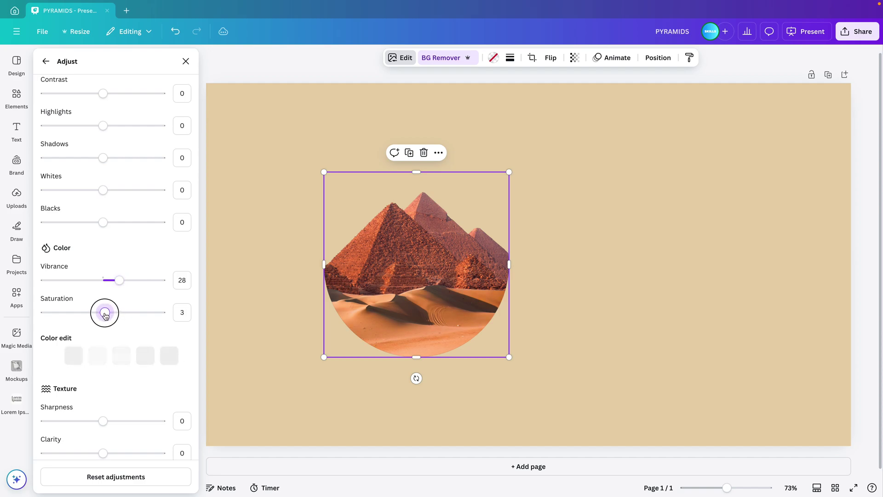
scroll(103, 276, "up", 2)
- Raise shadows to 55 and whites to 16, tweak blacks, then temperature 23 and tint 43
left_click_drag(103, 238, 136, 244)
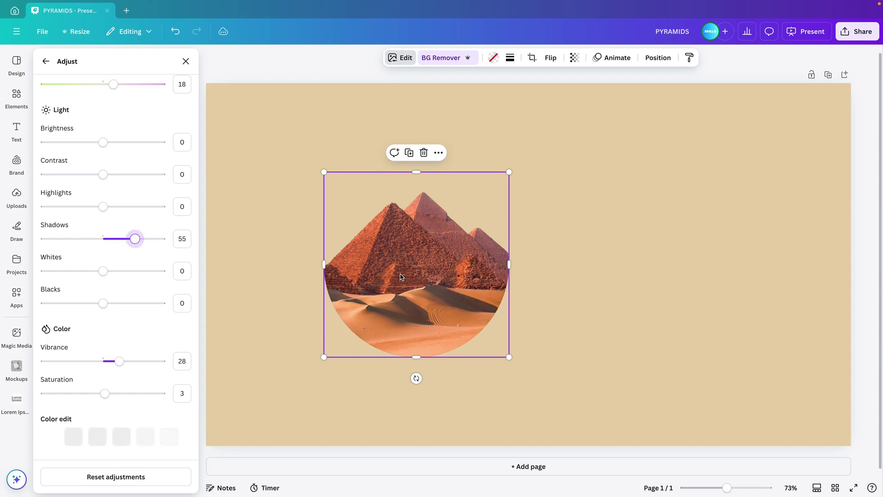
mouse_move(104, 271)
left_mouse_down()
mouse_move(123, 271)
mouse_move(112, 270)
left_mouse_up()
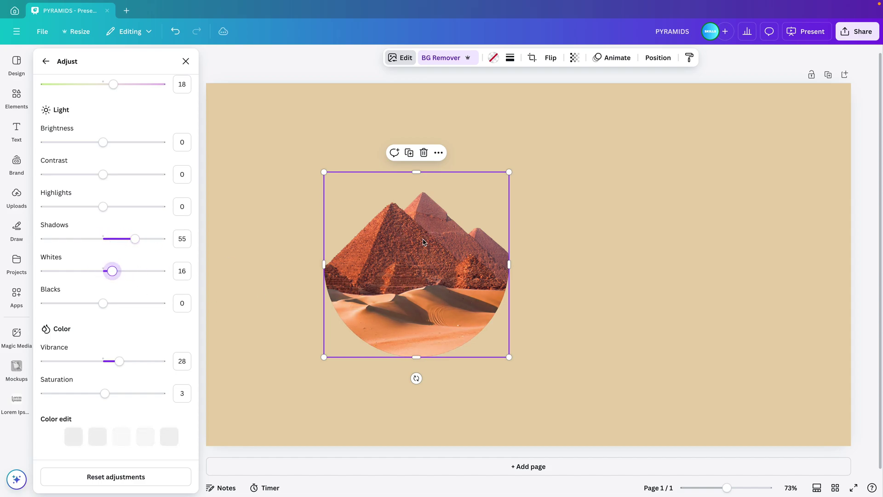
mouse_move(104, 304)
left_mouse_down()
mouse_move(136, 305)
mouse_move(85, 305)
mouse_move(102, 303)
left_mouse_up()
scroll(86, 315, "down", 1)
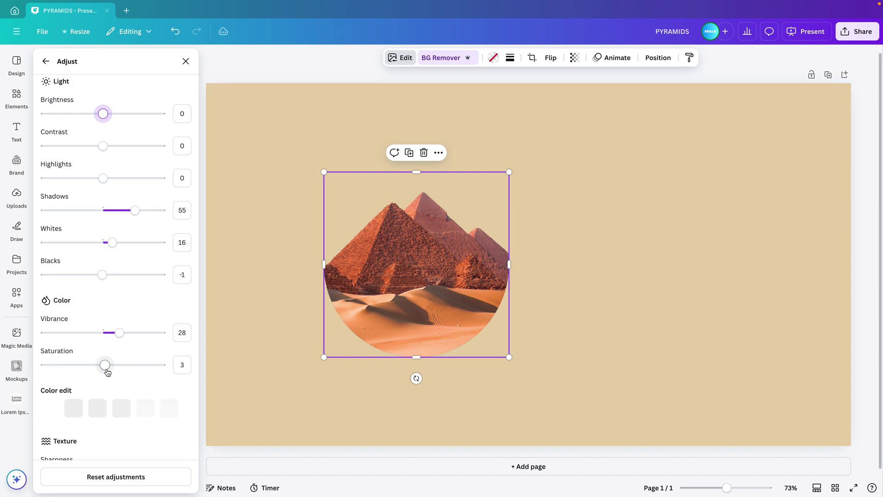
scroll(118, 350, "up", 4)
left_click(116, 185)
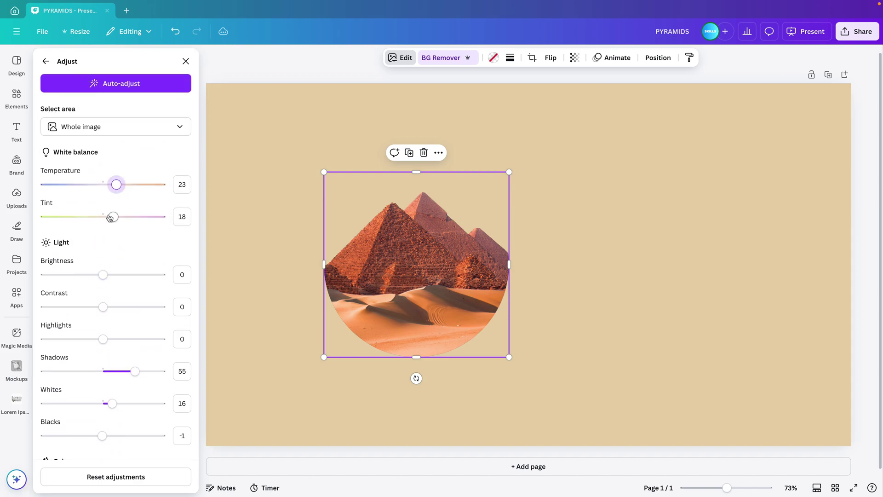
left_click_drag(113, 216, 131, 220)
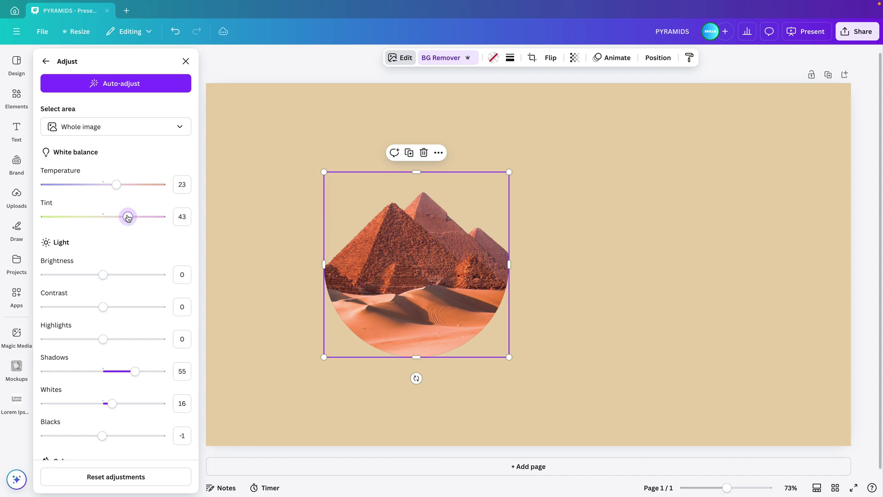
left_click(565, 320)
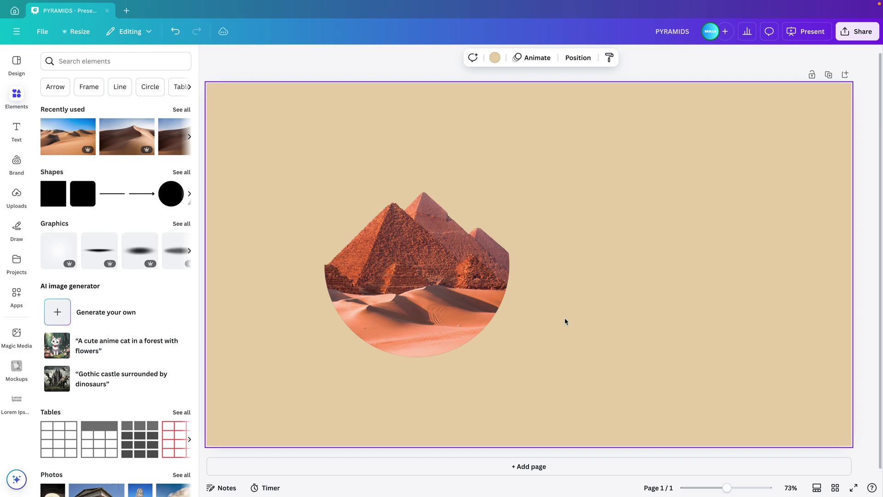
- Add a 'PYRAMIDS' title at size 85 and centre it across the pyramid circle
left_click(17, 132)
left_click(89, 154)
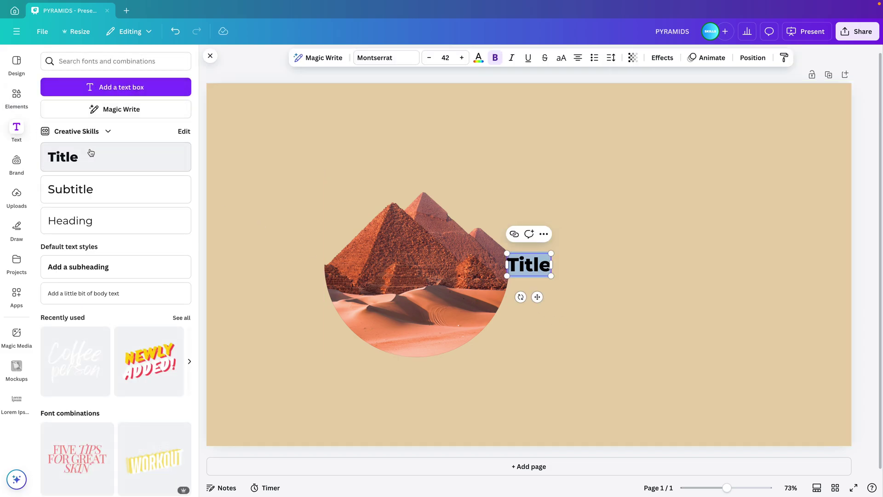
type("P")
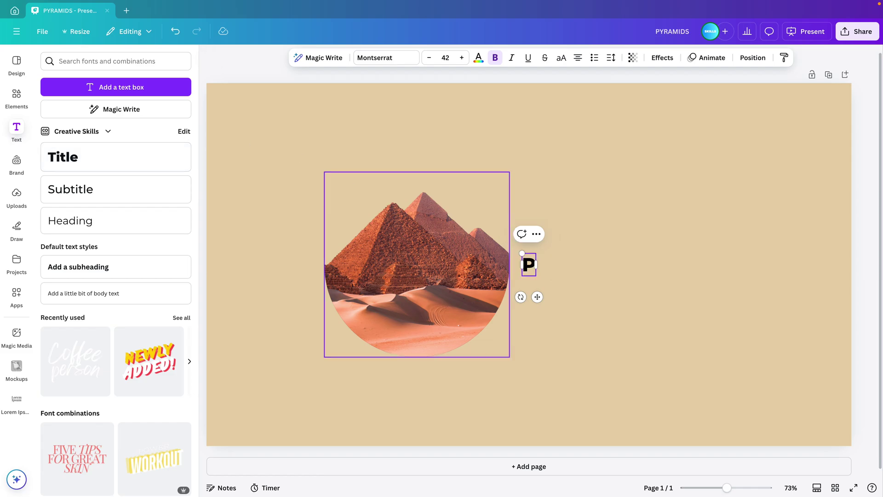
type("YRAMIDS")
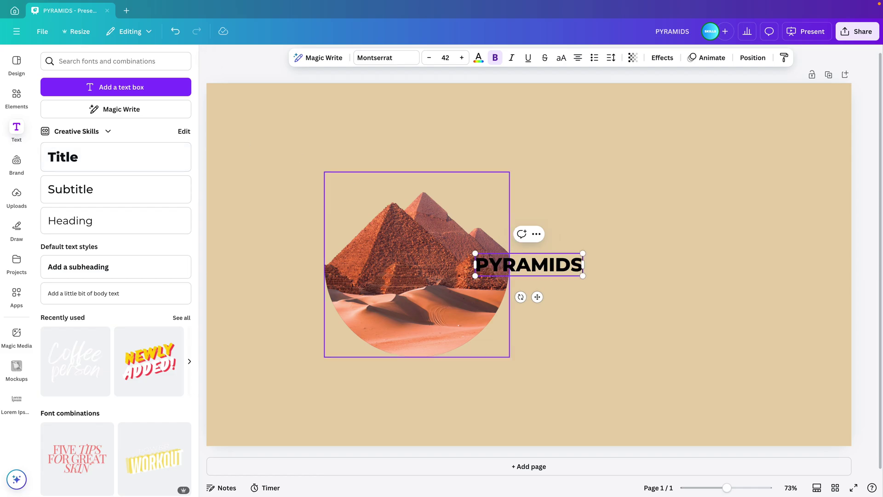
left_click(629, 282)
left_click_drag(582, 276, 523, 308)
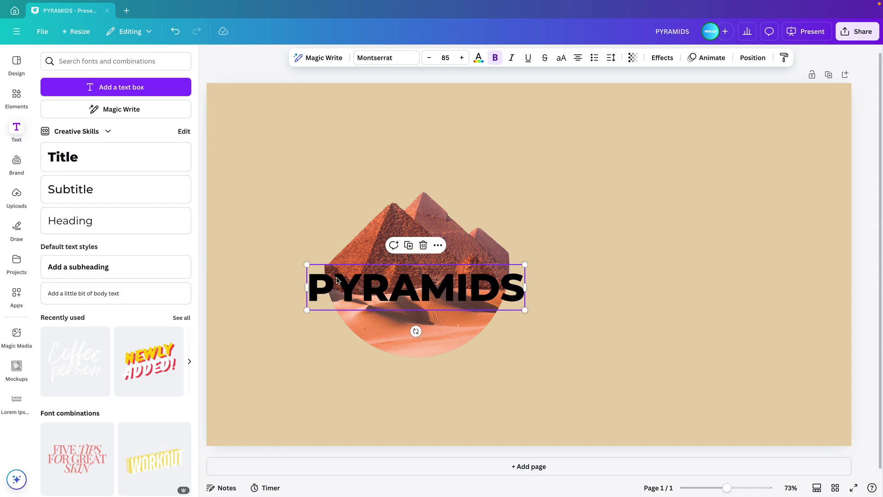
left_click_drag(483, 286, 483, 282)
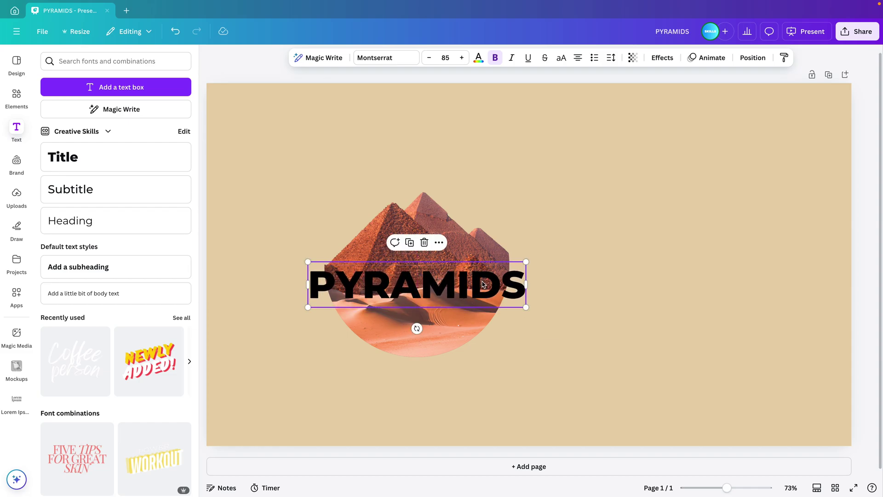
- Make the PYRAMIDS title white, layer it behind the foreground dunes and nudge it slightly up-left
left_click(478, 57)
left_click(85, 281)
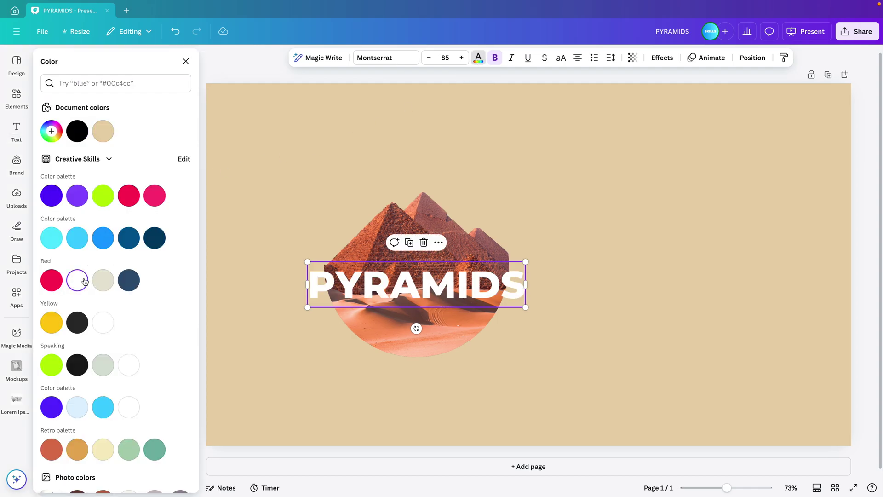
left_click(750, 58)
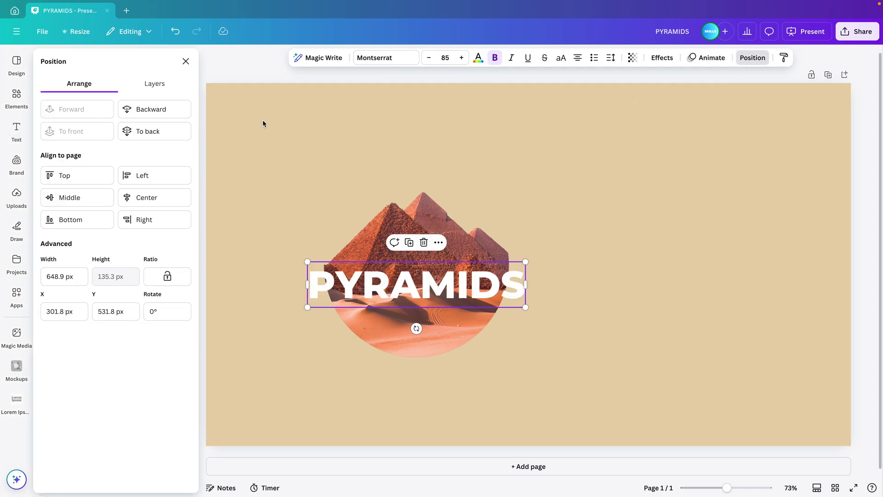
left_click(157, 84)
left_click_drag(125, 146, 129, 177)
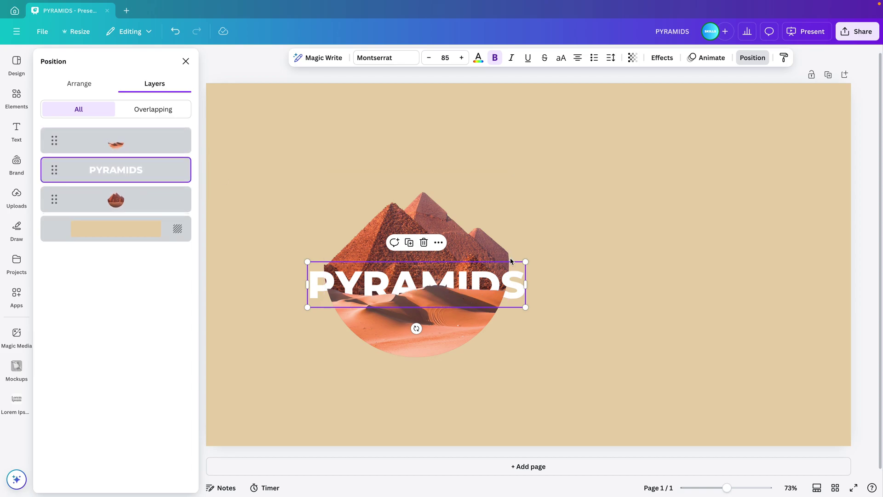
left_click_drag(512, 277, 509, 270)
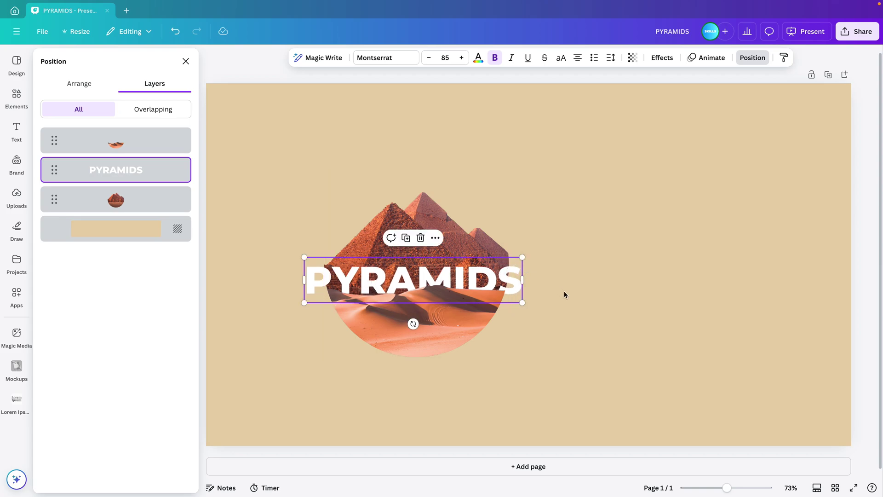
left_click(646, 288)
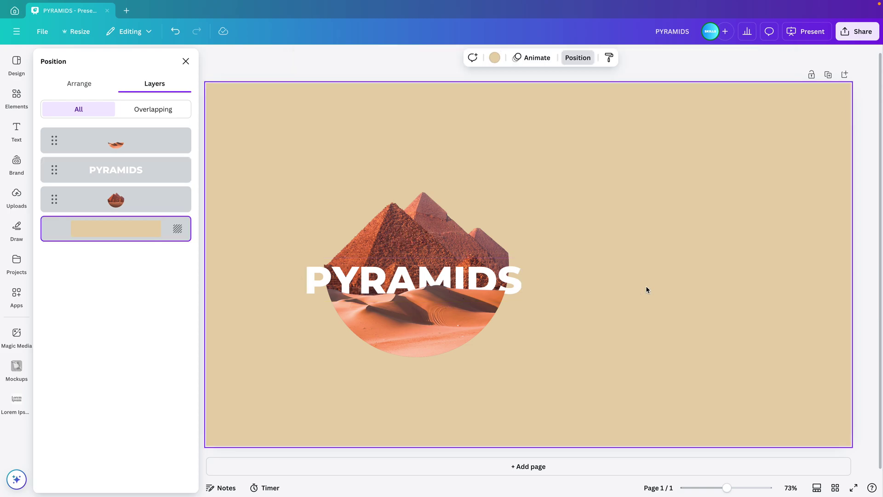
- Give the PYRAMIDS title a soft Lift shadow effect at intensity 30
left_click(519, 274)
left_click(658, 58)
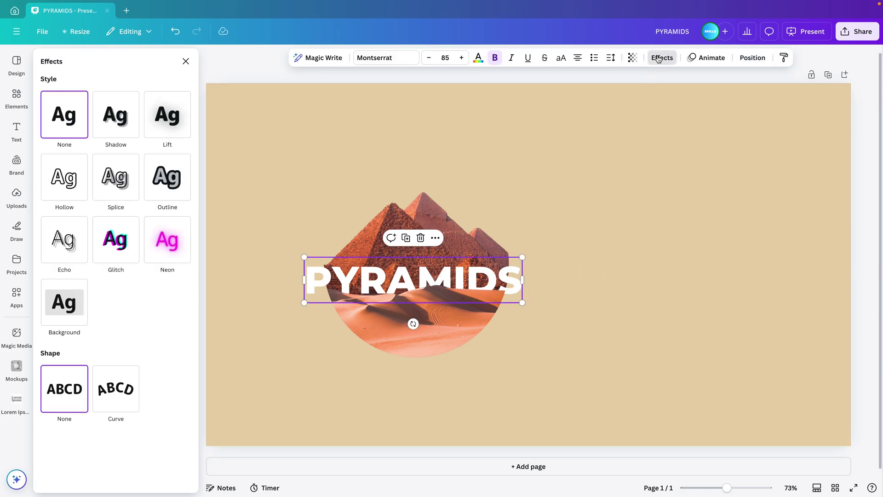
left_click(173, 124)
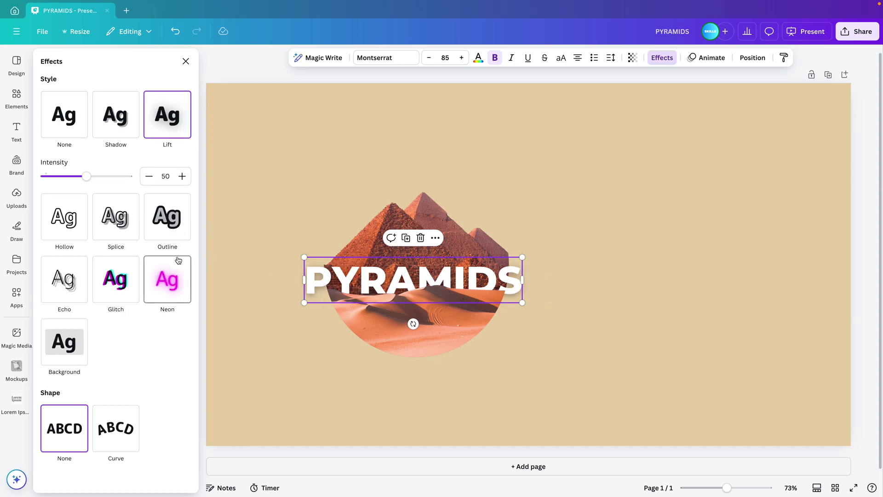
left_click_drag(88, 177, 69, 177)
left_click_drag(522, 302, 546, 291)
- Undo the title split and image resize, then centre the image and title together on the slide
key("ctrl+z")
key("ctrl+z")
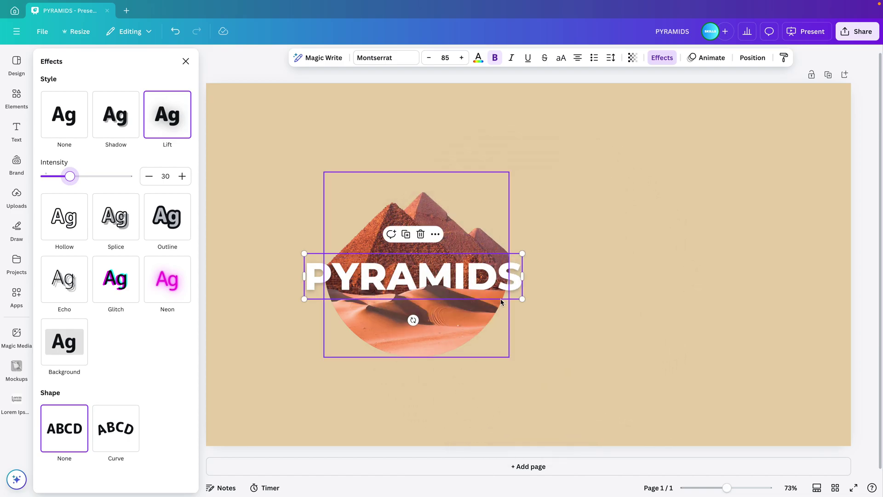
left_click(597, 312)
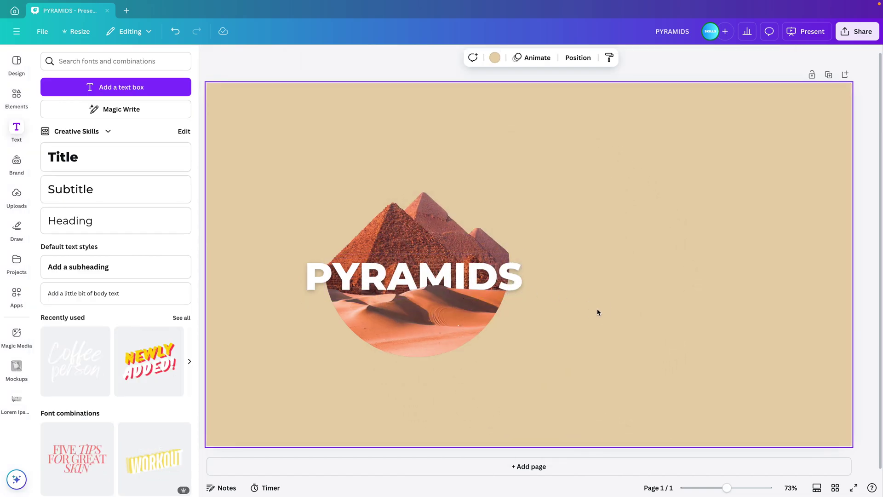
left_click_drag(604, 351, 257, 215)
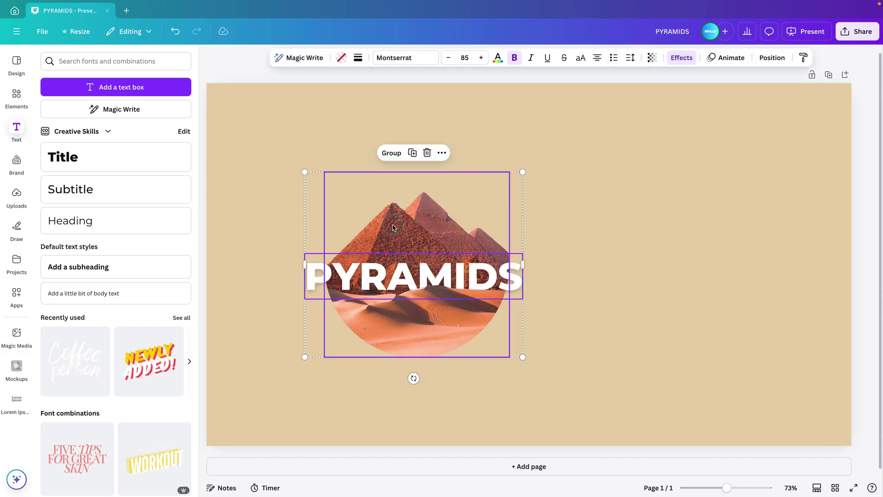
left_click_drag(393, 226, 544, 225)
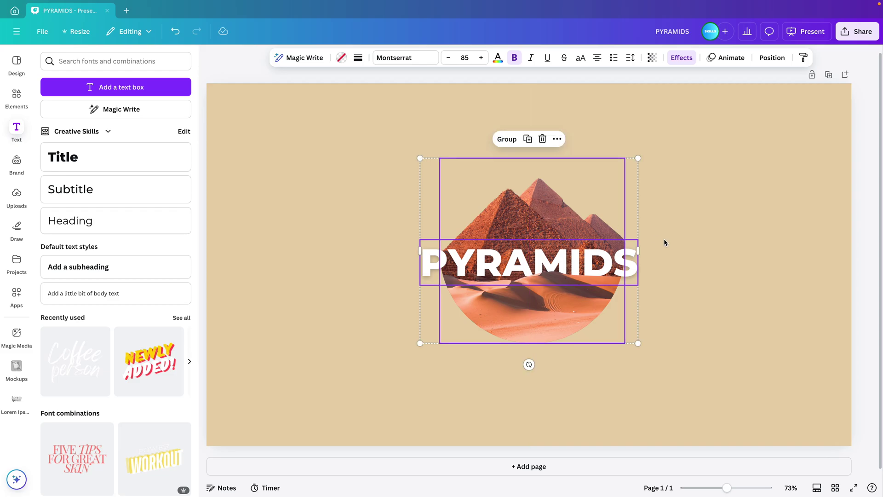
left_click(670, 245)
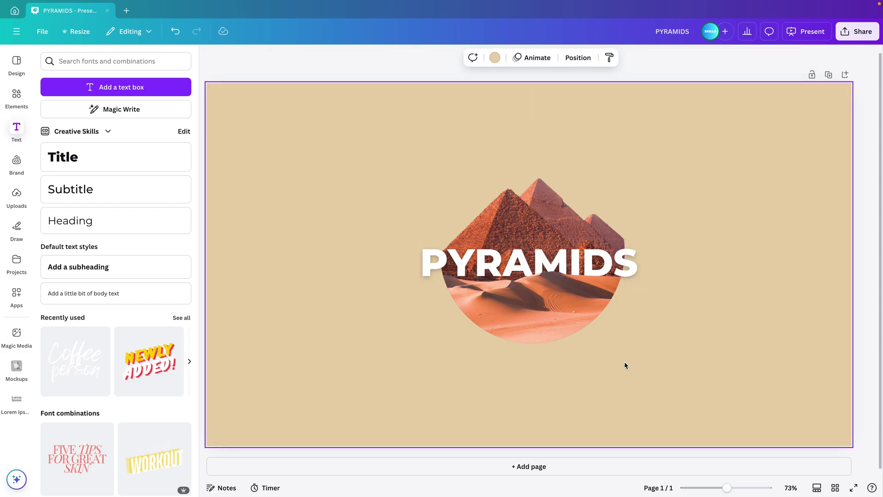
- Search the elements for 'shadow' graphics and add a soft oval shadow to the slide
left_click(17, 97)
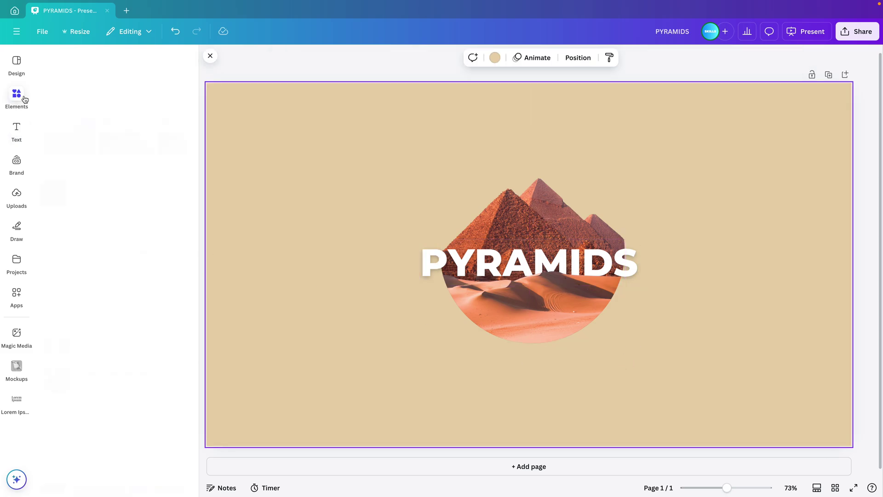
type("shado")
left_click(74, 100)
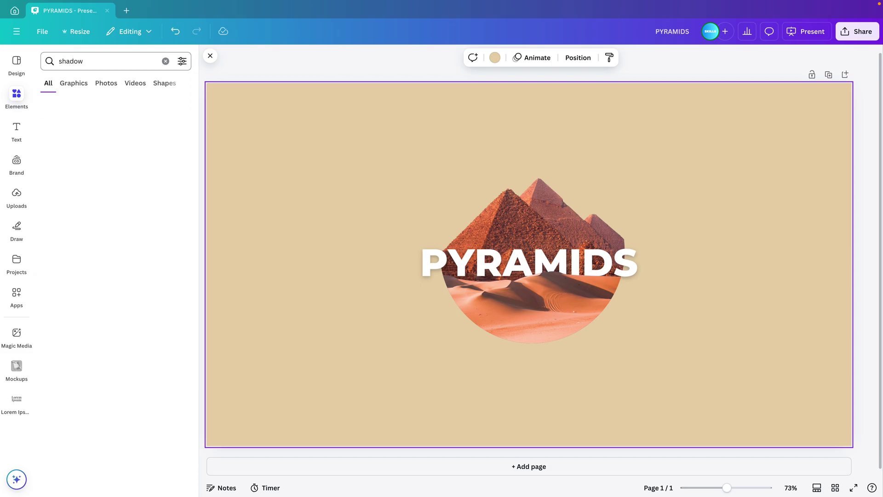
left_click(78, 86)
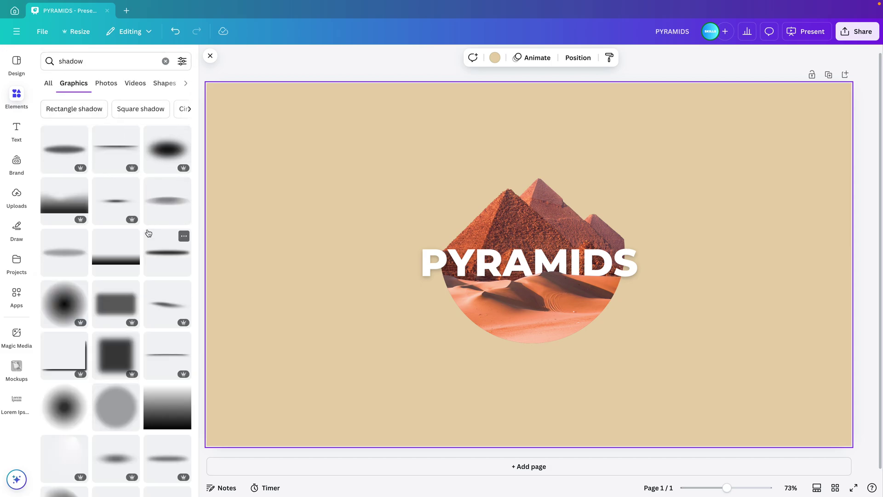
scroll(147, 234, "down", 1)
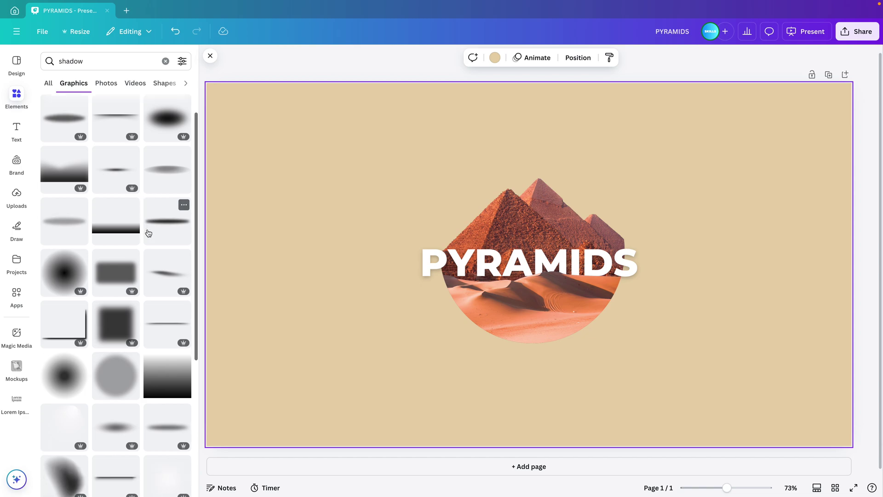
left_click(114, 430)
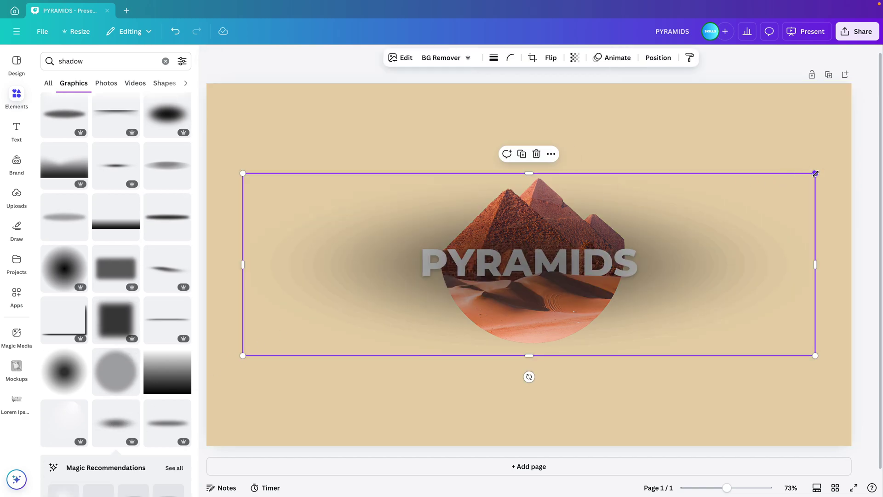
- Shrink the shadow and place it just beneath the pyramid circle
left_click_drag(815, 173, 460, 290)
left_click_drag(370, 331, 541, 355)
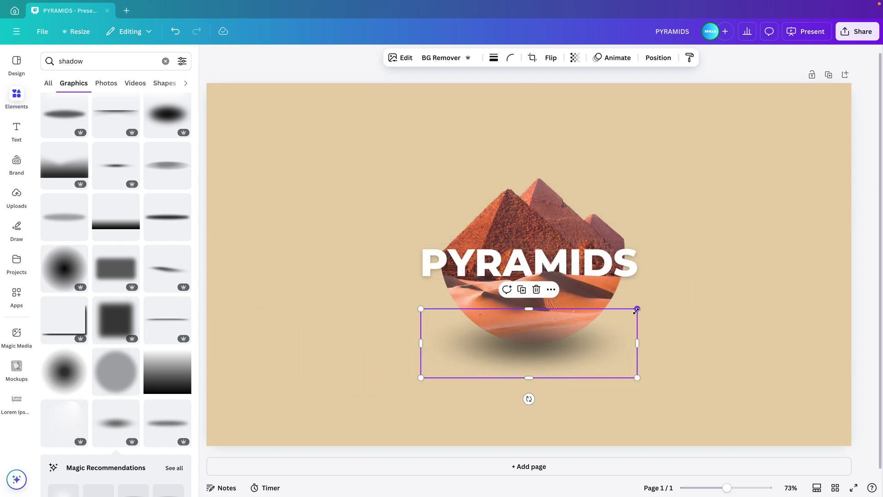
left_click_drag(636, 310, 579, 329)
left_click_drag(516, 366, 545, 356)
- Layer the shadow behind the pyramid image, then fine-tune its size and centring under the circle
left_click(658, 57)
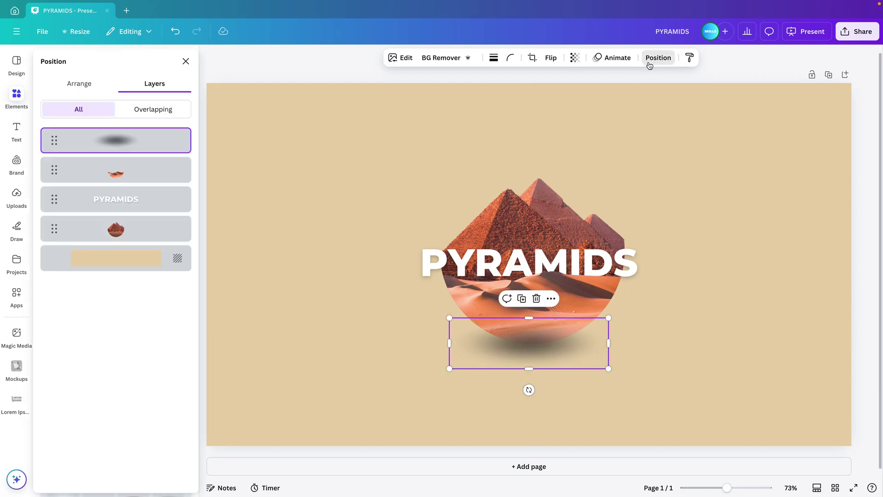
left_click_drag(142, 143, 151, 243)
left_click_drag(607, 318, 597, 328)
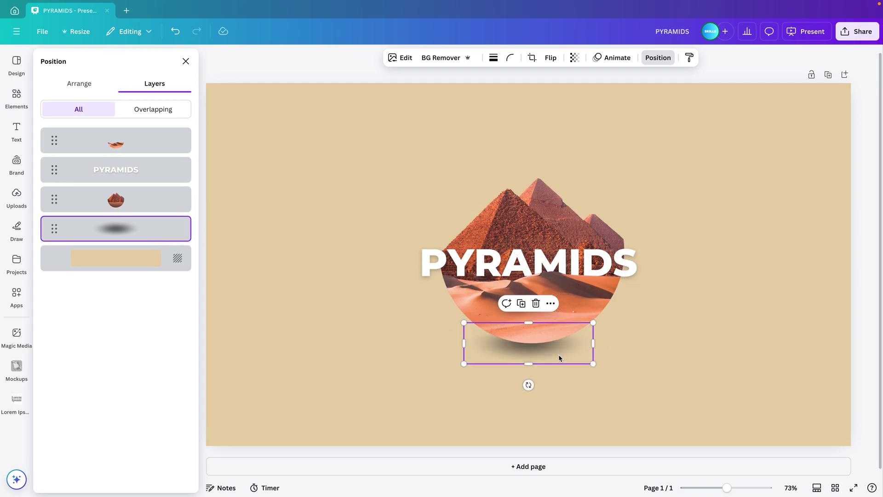
left_click_drag(560, 357, 562, 355)
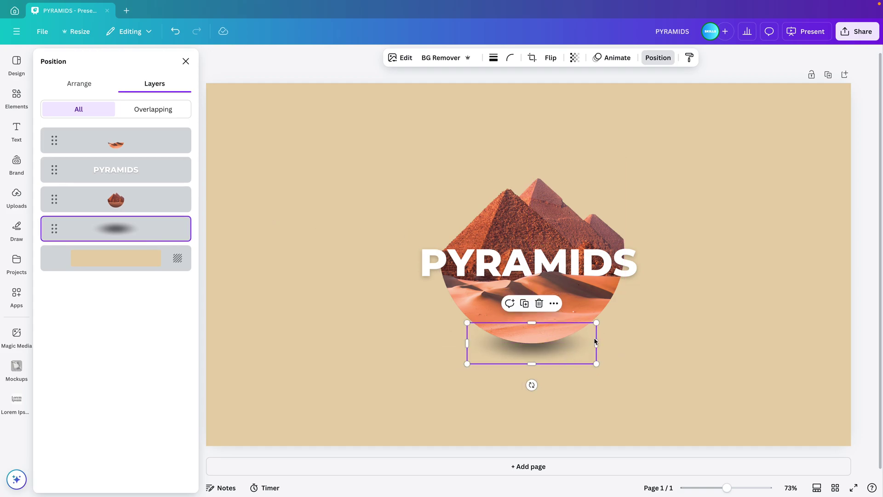
left_click(732, 349)
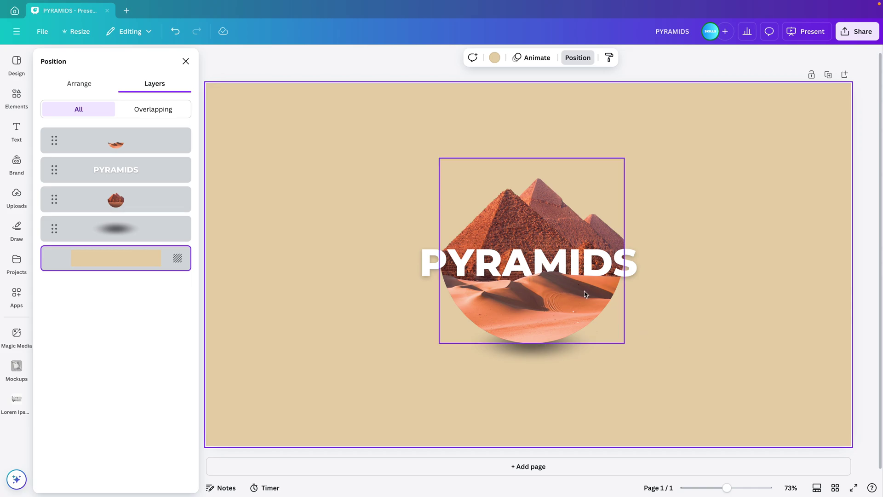
- Set the shadow's transparency to 76 so it blends softly into the beige background
left_click(566, 358)
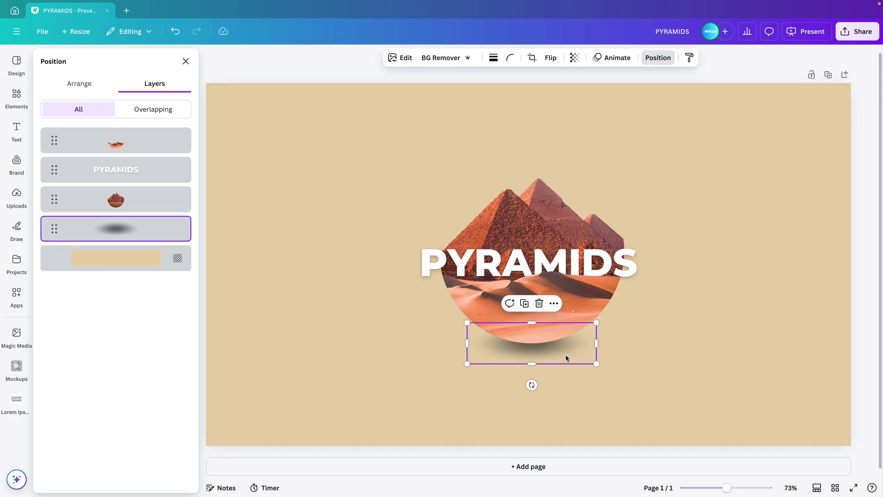
left_click(574, 57)
left_click_drag(598, 98, 581, 106)
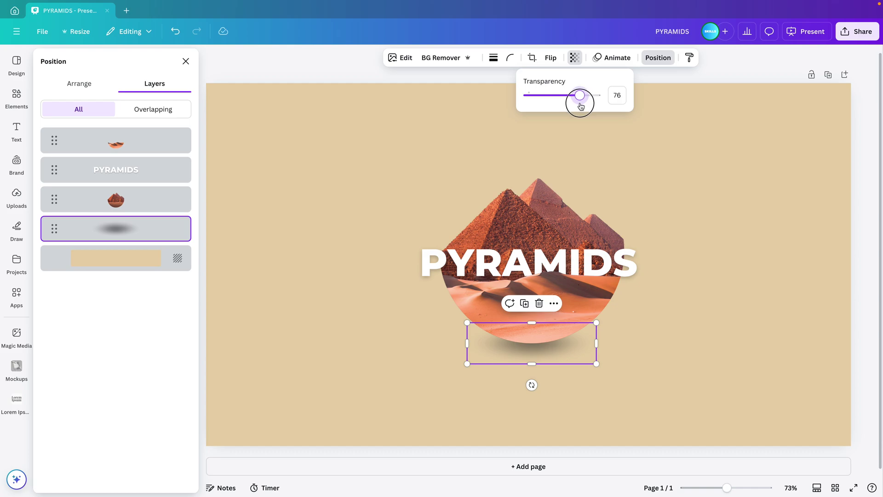
left_click(724, 317)
scroll(725, 321, "down", 2)
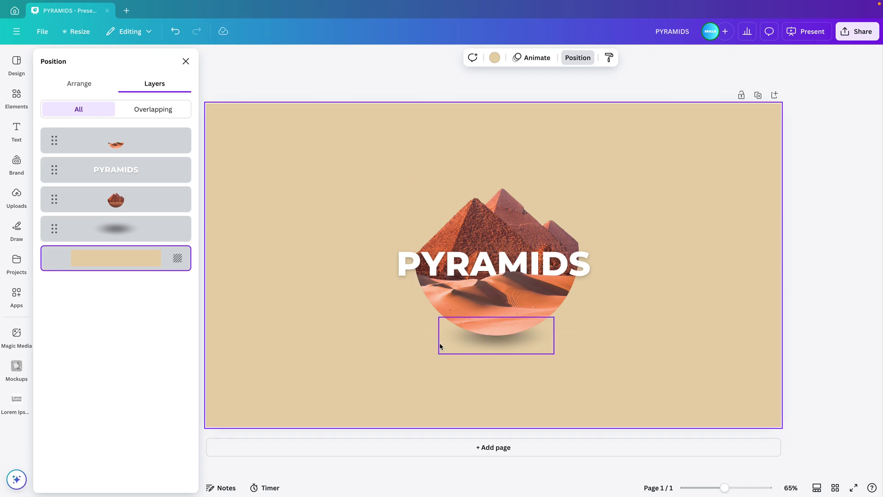
- Search the elements for 'clouds' and add a cloud photo to the slide
left_click(10, 97)
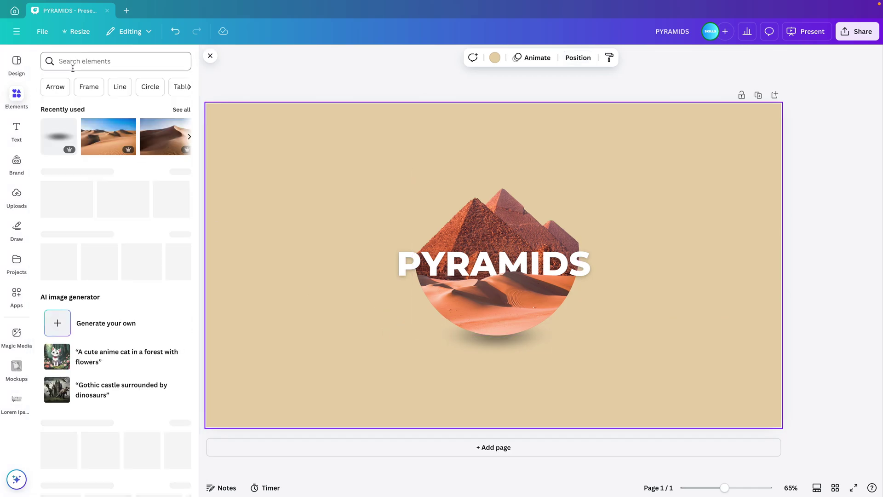
left_click(67, 63)
type("clouds")
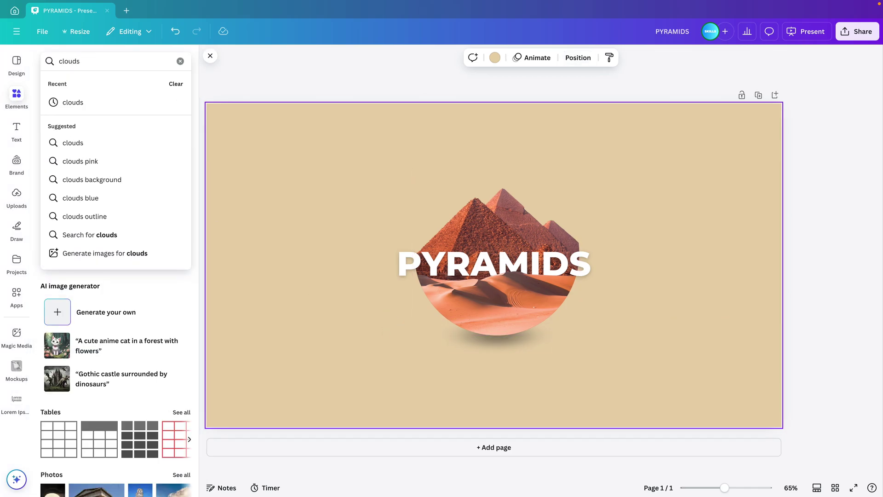
key("Return")
left_click(183, 198)
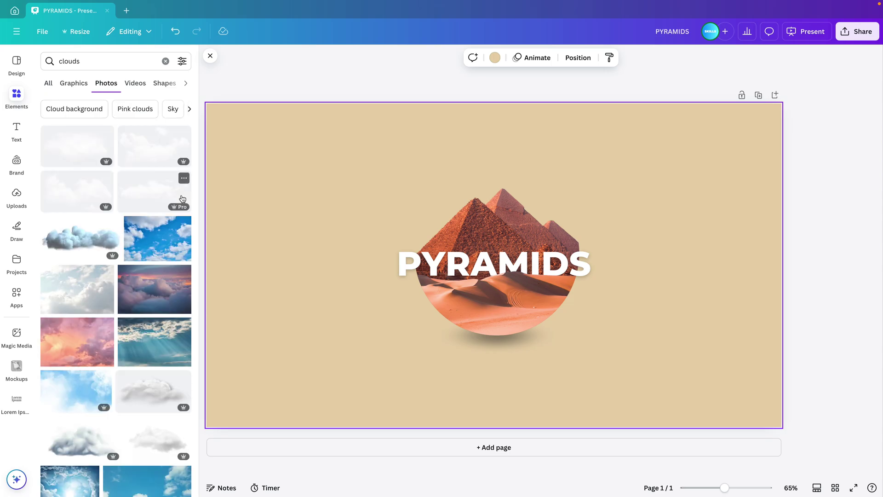
left_click(142, 152)
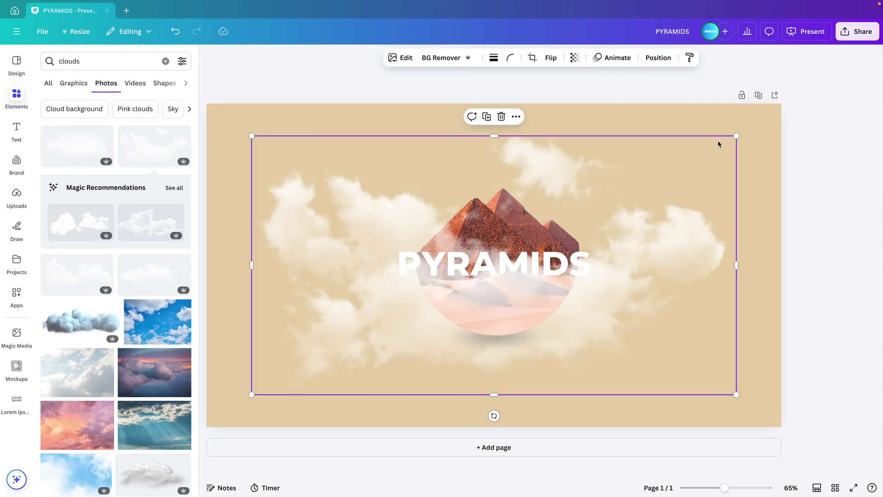
- Shrink the cloud to about 425 × 227 and overlap it with the pyramid's left edge
left_click_drag(733, 137, 404, 322)
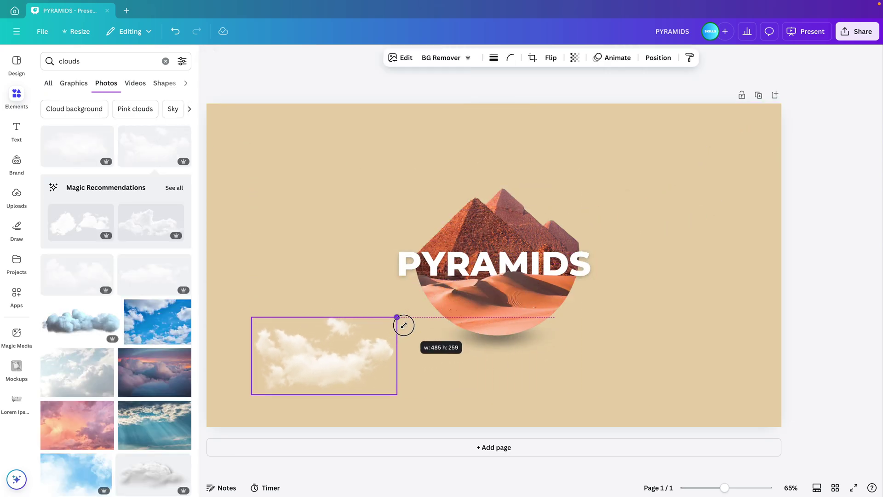
left_click_drag(357, 364, 380, 253)
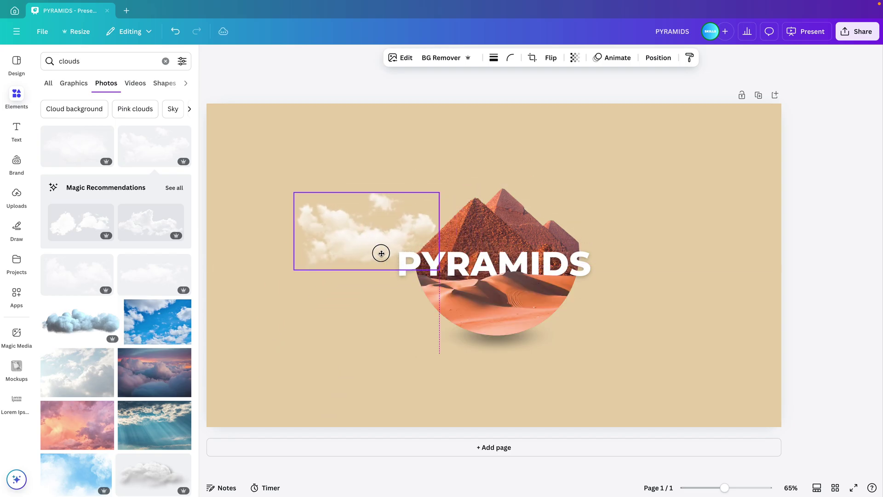
left_click_drag(328, 233, 366, 236)
left_click_drag(499, 202, 485, 207)
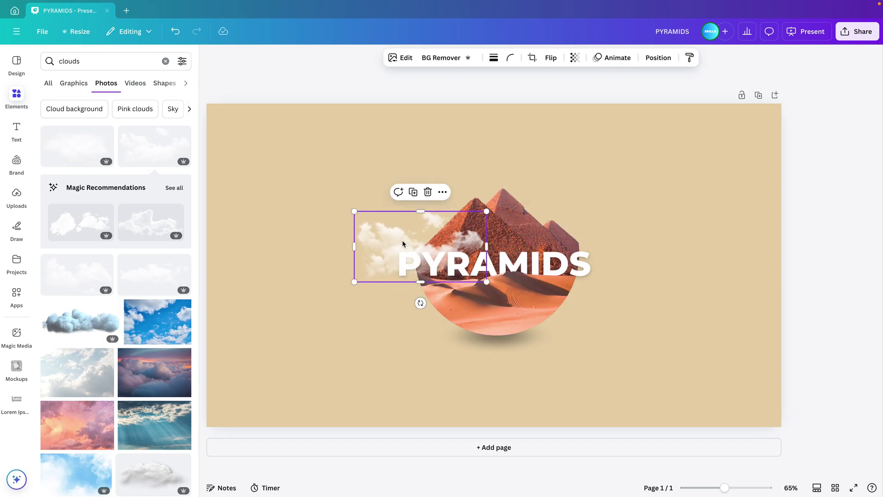
- Move the cloud layer below the PYRAMIDS title, just above the pyramid image
left_click(657, 58)
left_click_drag(126, 145, 133, 211)
left_click_drag(135, 201, 137, 214)
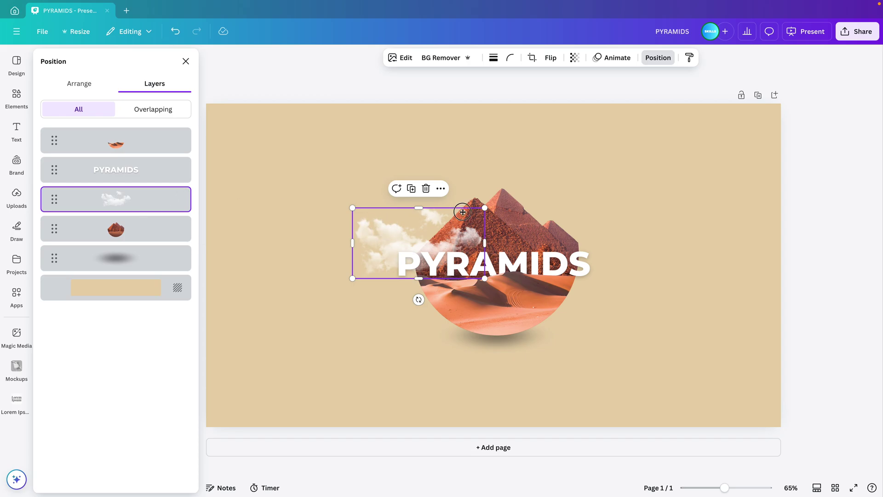
- Duplicate the cloud, flip the copy horizontally, and place it smaller over the pyramid's right side
left_click_drag(371, 228, 591, 214)
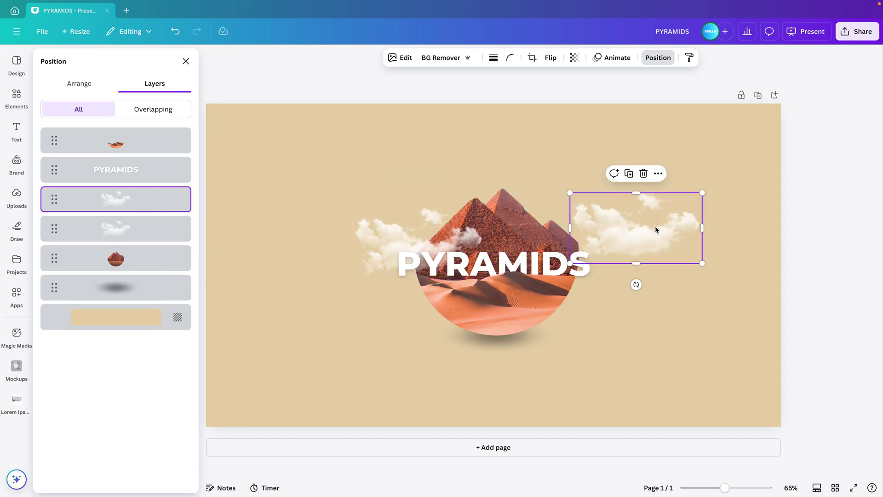
left_click(550, 58)
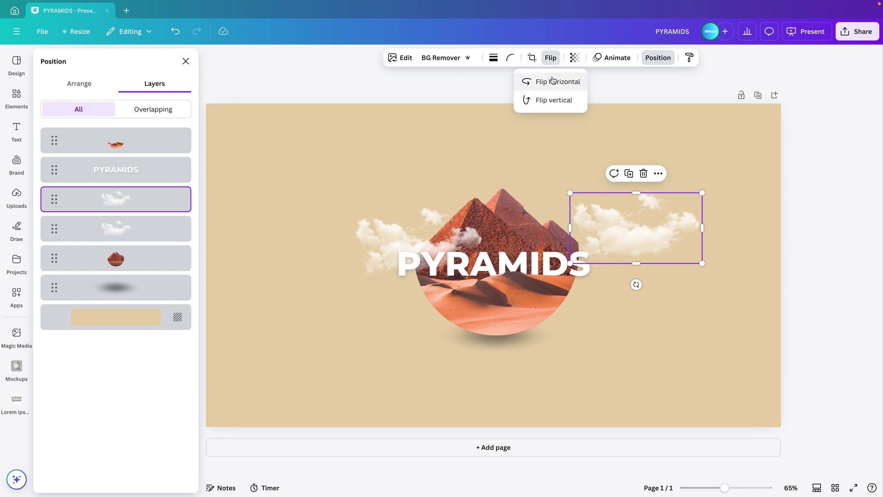
left_click(555, 81)
left_click_drag(704, 194, 678, 206)
left_click_drag(656, 248, 614, 258)
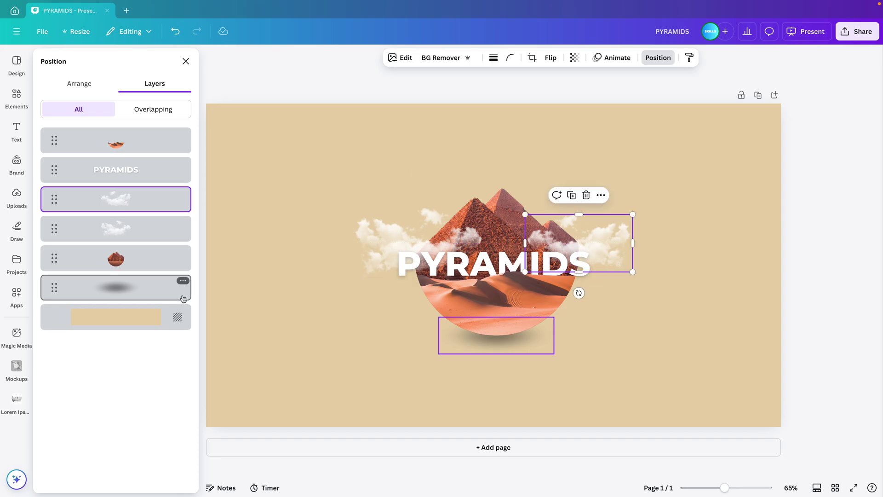
- Search the elements for cloud photos again and add a soft cloud to the slide
left_click(16, 97)
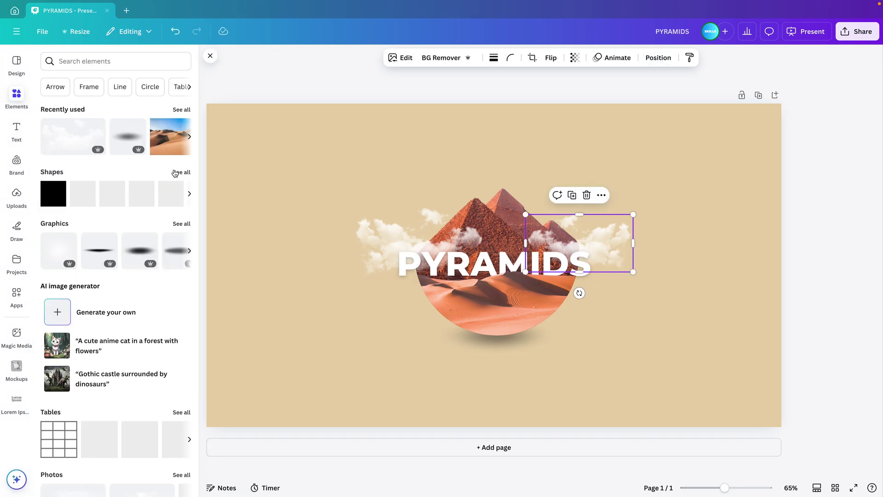
left_click(116, 66)
left_click(64, 102)
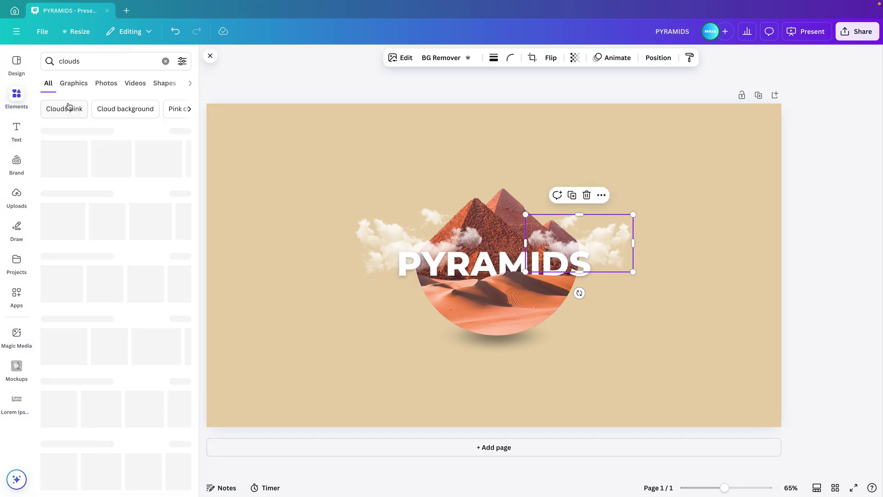
left_click(105, 82)
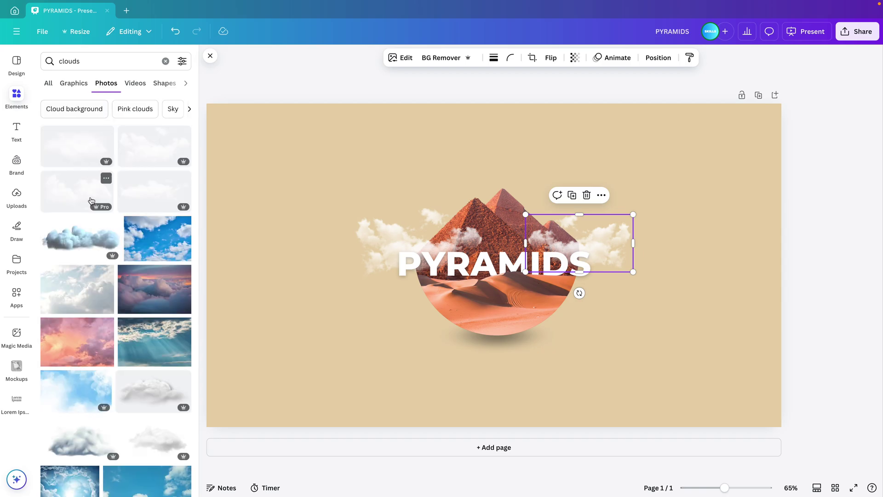
left_click(142, 197)
left_click_drag(686, 219, 659, 310)
- Delete the old right-hand cloud and shrink the new one beside the pyramid peak
left_click(612, 244)
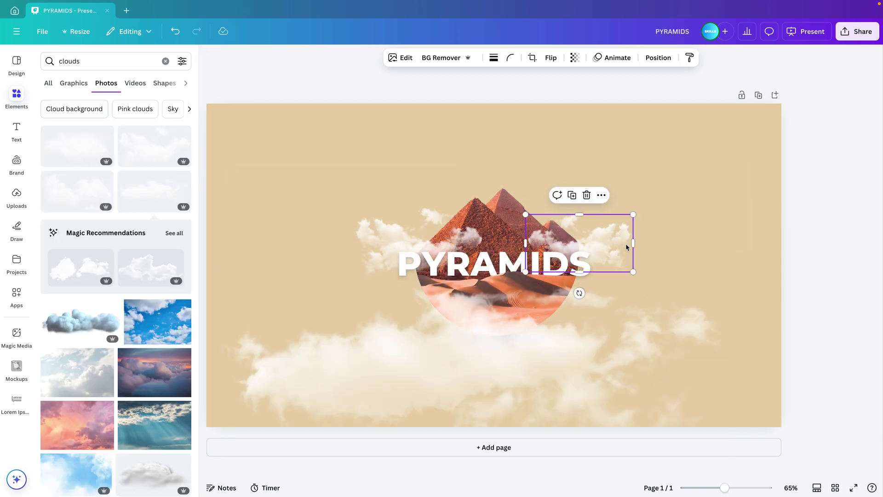
key("Delete")
left_click(614, 378)
left_click_drag(730, 272, 597, 242)
- Layer the new cloud beneath the title and peak, nudging it slightly lower
left_click(658, 57)
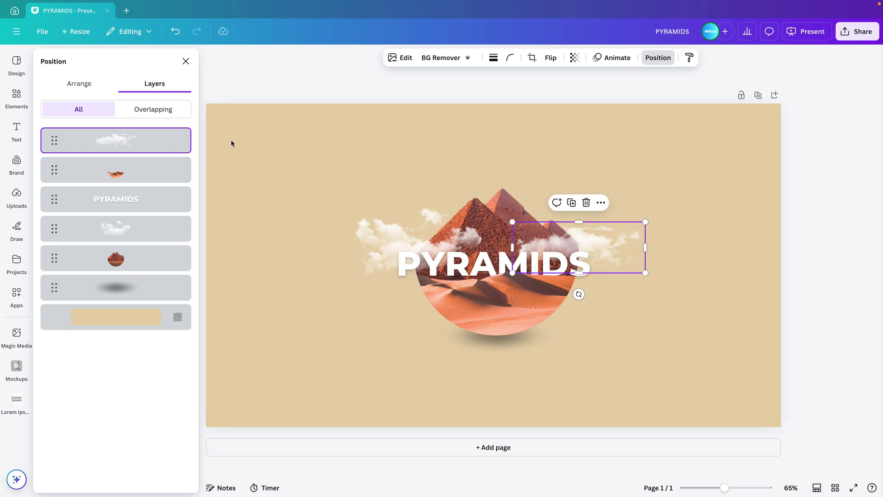
left_click_drag(129, 139, 125, 211)
left_click_drag(622, 249, 624, 253)
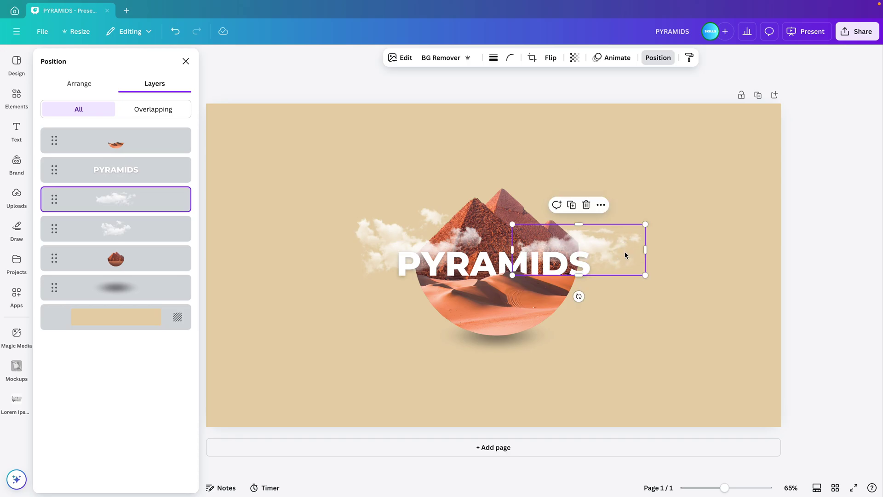
left_click(716, 284)
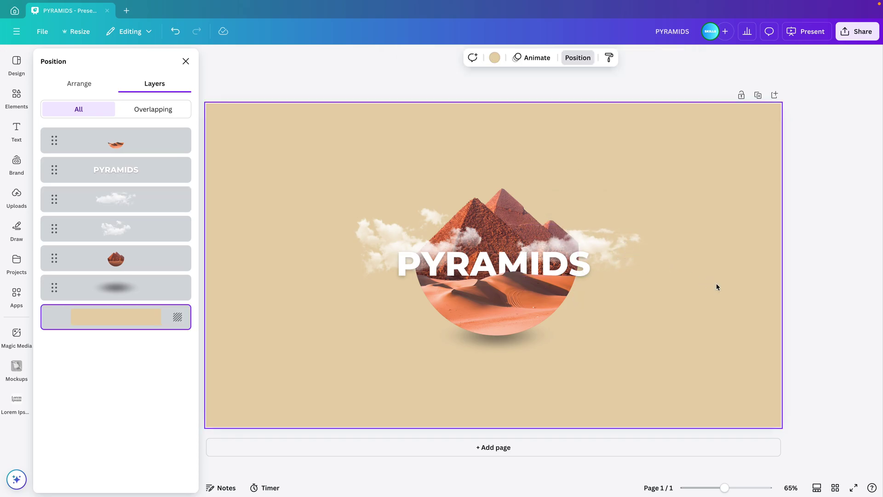
- Search the elements for 'birds', add the flying flock photo and remove its background
left_click(17, 98)
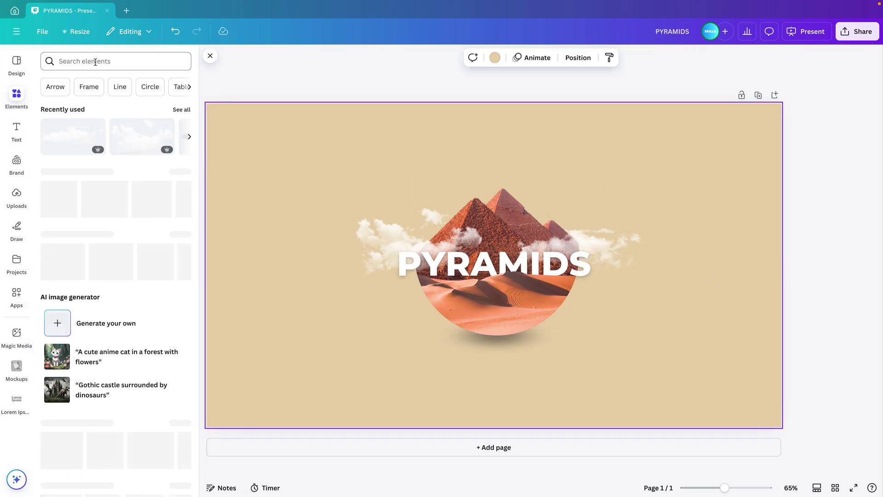
left_click(95, 61)
type("birds")
key("Return")
left_click(186, 195)
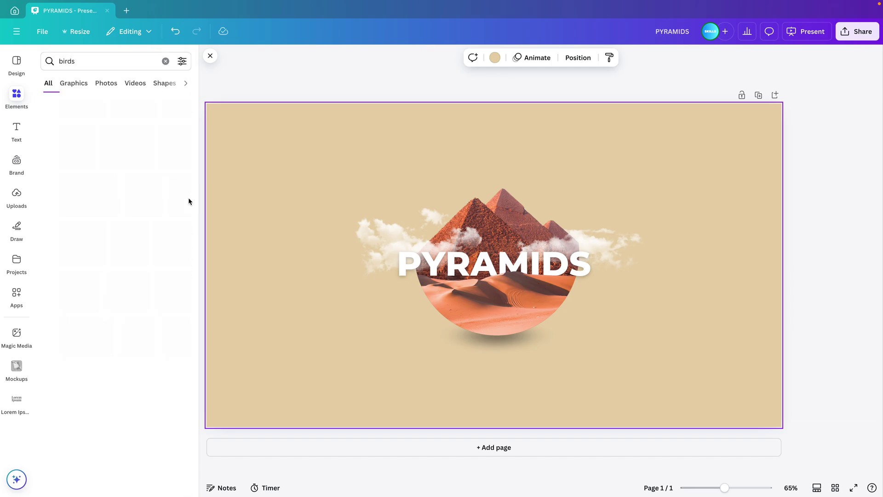
left_click(76, 155)
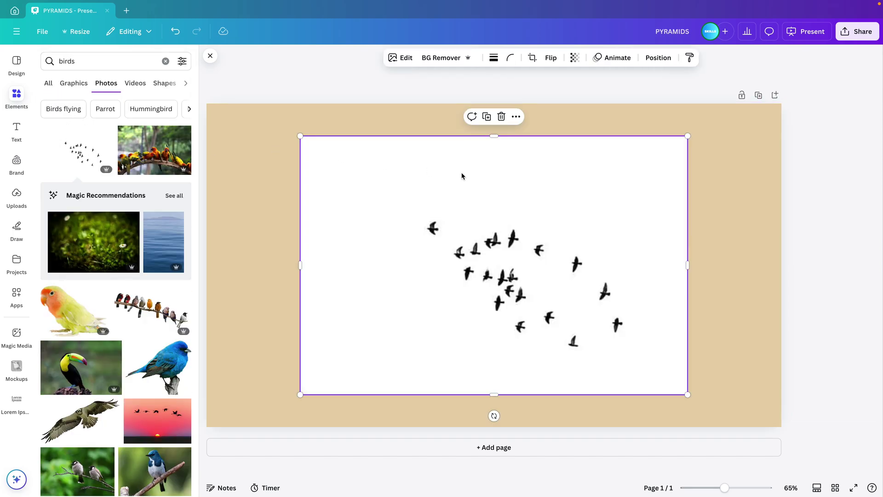
left_click(443, 63)
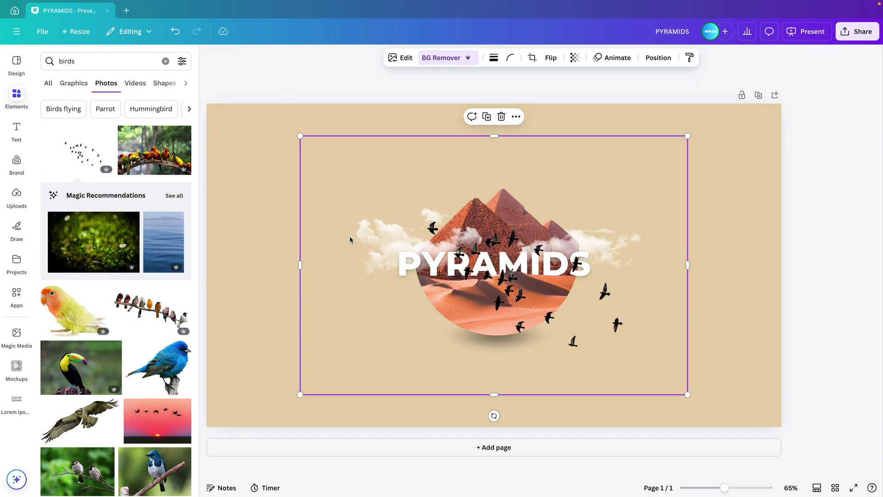
- Crop the birds photo on all sides, scale it to about 311 × 226 and place it above the pyramid's left side
left_click_drag(303, 271, 403, 265)
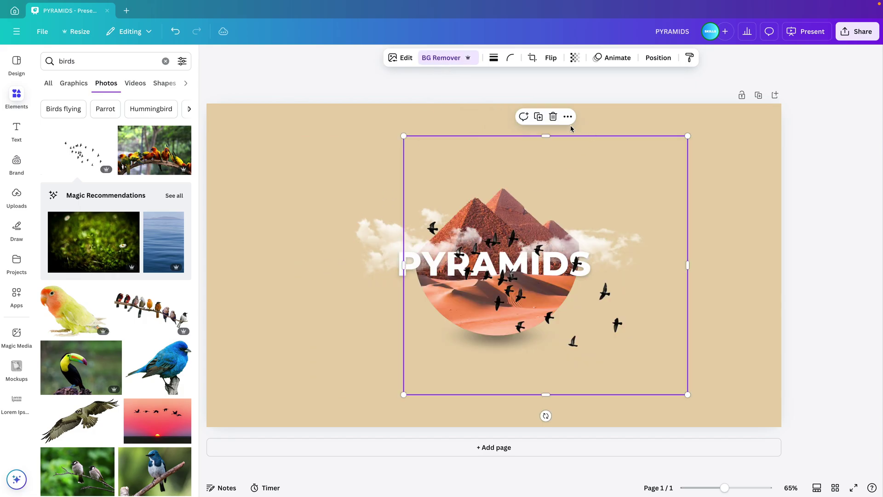
left_click_drag(551, 134, 552, 193)
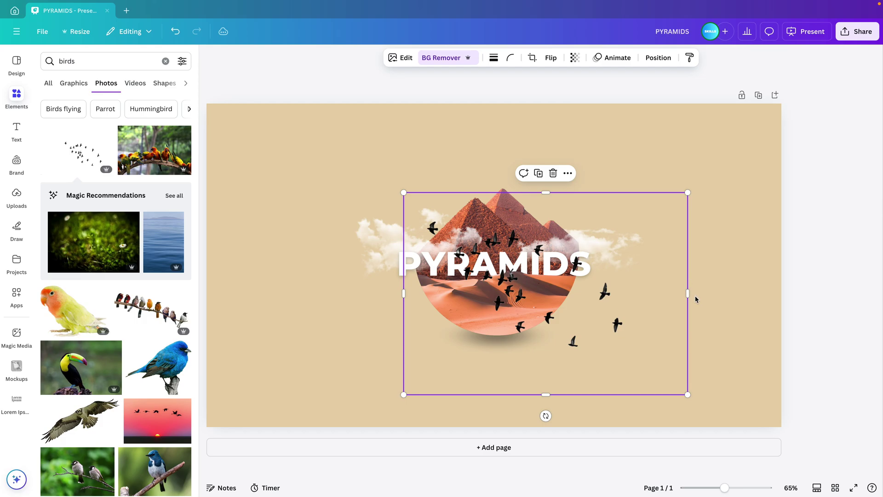
left_click_drag(690, 294, 645, 294)
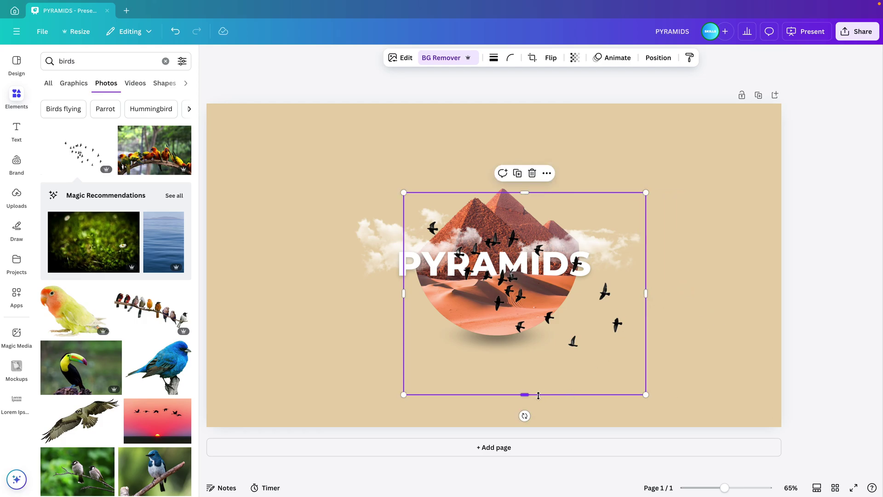
left_click_drag(538, 395, 542, 367)
left_click_drag(645, 366, 510, 240)
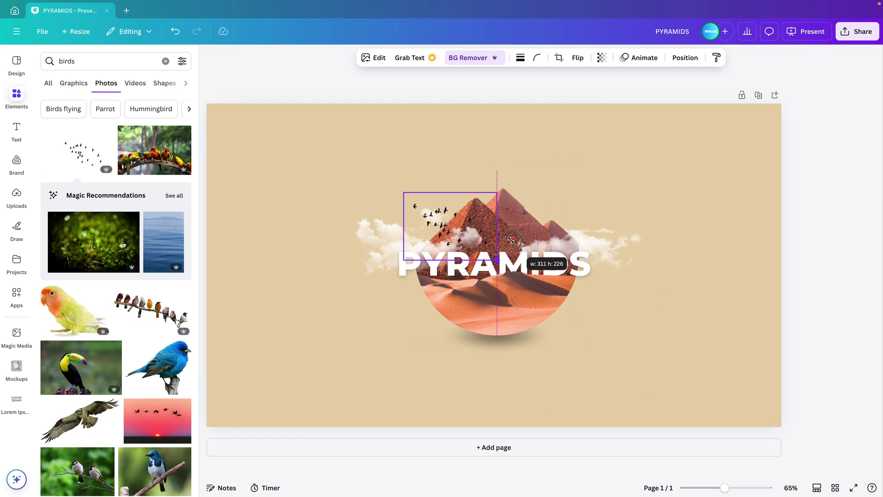
left_click_drag(456, 226, 410, 223)
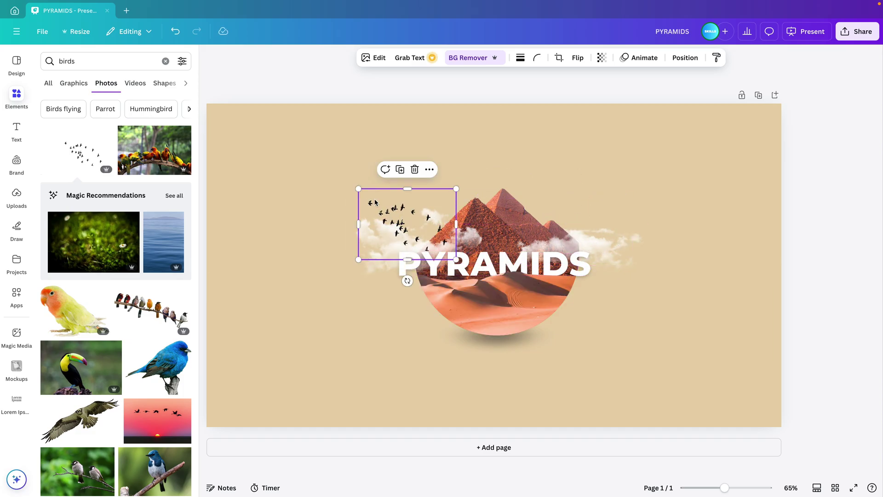
mouse_move(357, 186)
left_mouse_down()
mouse_move(390, 197)
mouse_move(385, 208)
mouse_move(368, 196)
left_mouse_up()
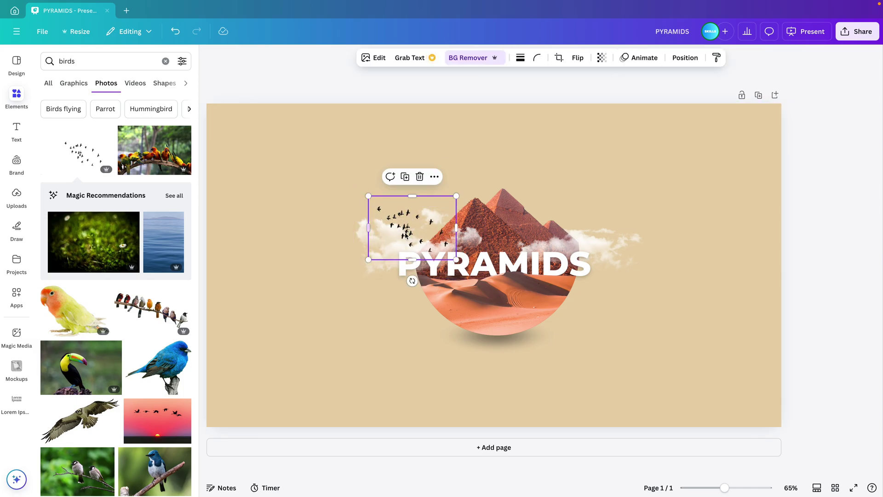
left_click_drag(406, 234, 404, 230)
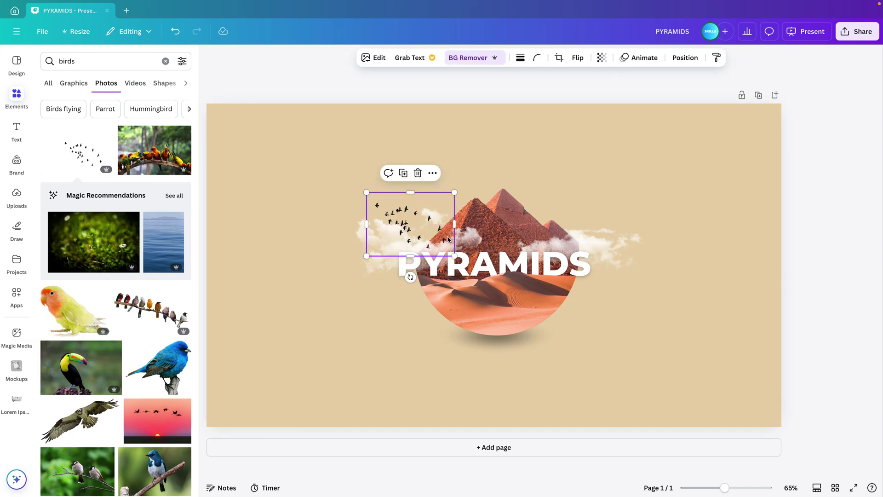
- Layer the birds beneath the clouds and enlarge the image slightly
left_click(685, 57)
left_click_drag(133, 143, 135, 276)
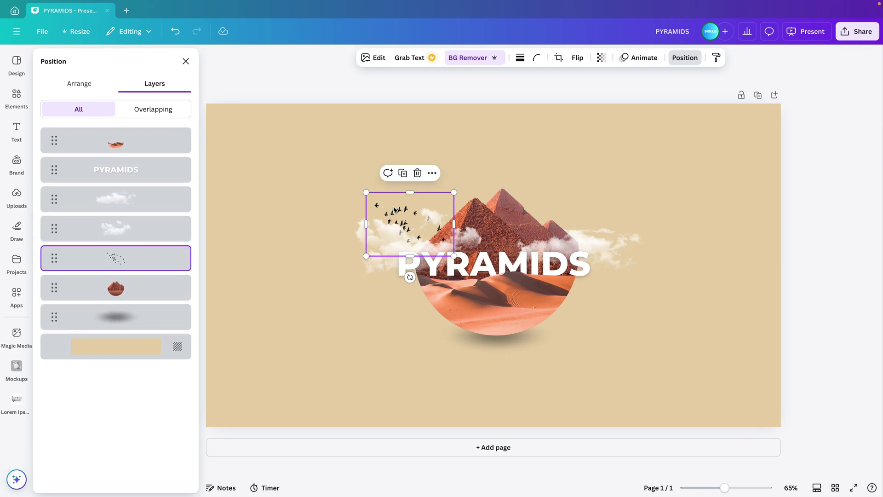
left_click_drag(367, 193, 388, 209)
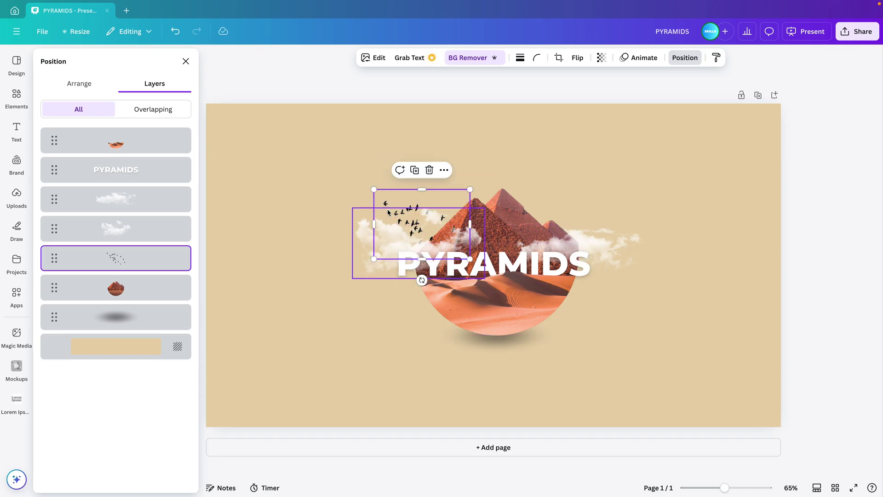
- Adjust the birds image to brightness 63, shadows -23, blacks -16 and saturation -24
left_click(376, 59)
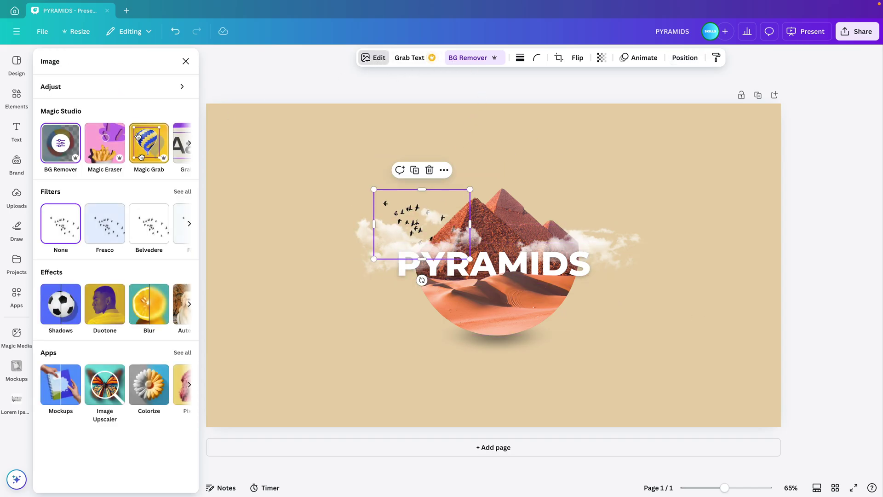
left_click(117, 85)
scroll(110, 294, "down", 1)
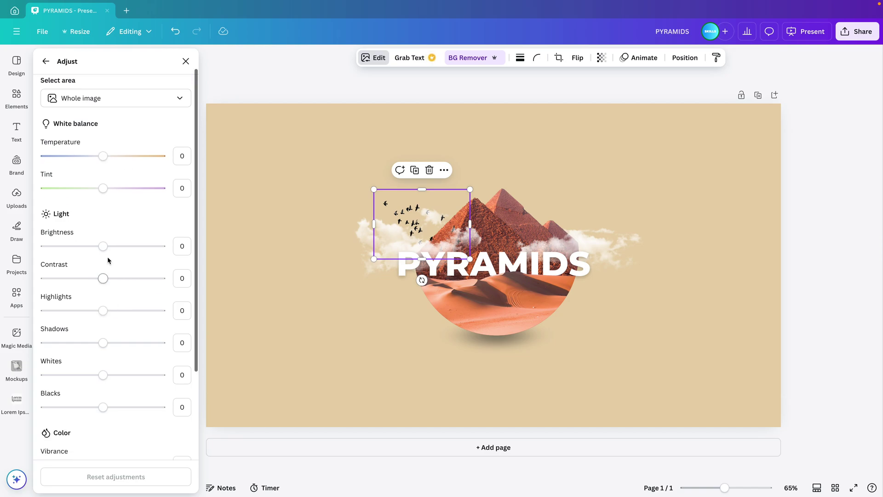
left_click_drag(103, 245, 139, 245)
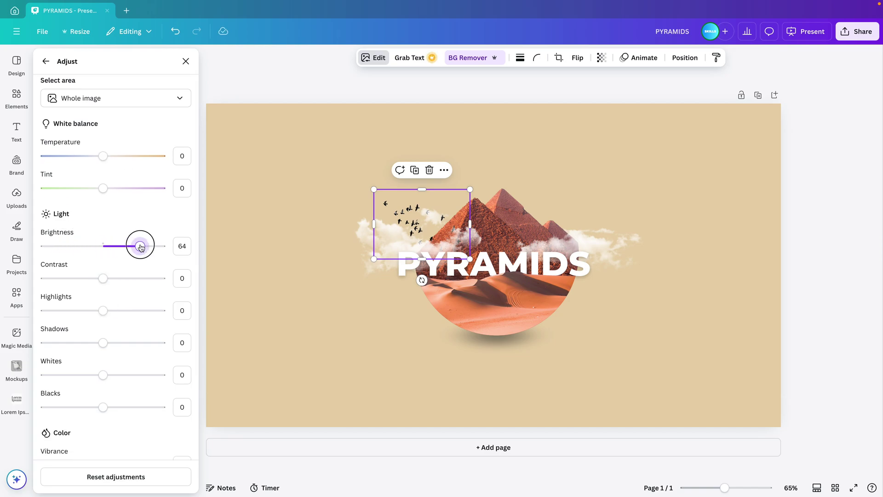
mouse_move(102, 341)
left_mouse_down()
mouse_move(69, 342)
mouse_move(90, 342)
left_mouse_up()
mouse_move(107, 411)
left_mouse_down()
mouse_move(32, 406)
mouse_move(174, 399)
mouse_move(97, 407)
left_mouse_up()
scroll(159, 386, "down", 3)
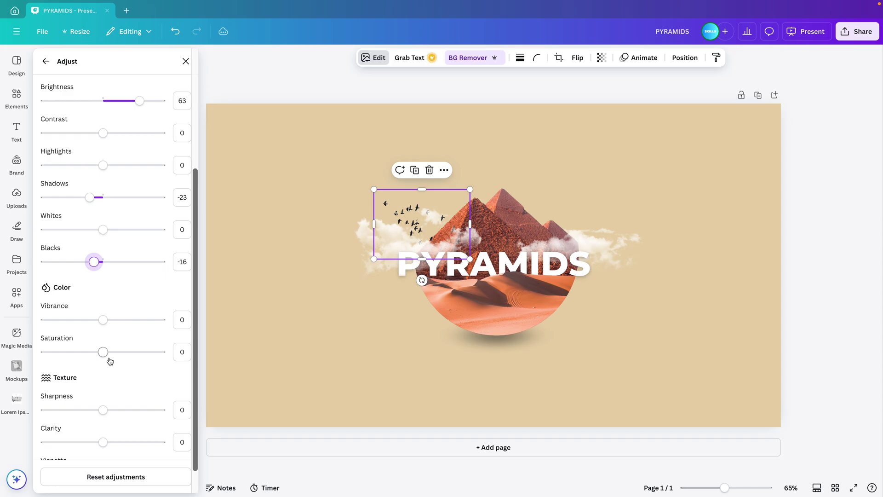
left_click_drag(104, 353, 90, 358)
scroll(89, 359, "down", 2)
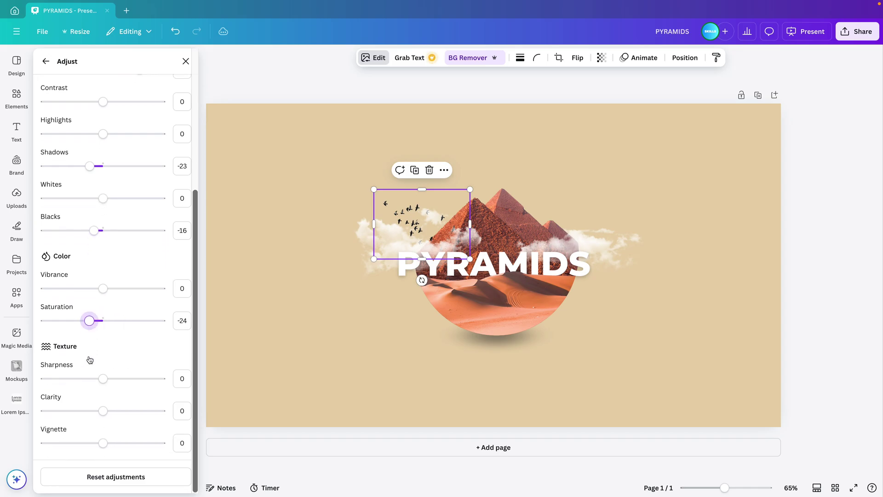
scroll(89, 360, "up", 5)
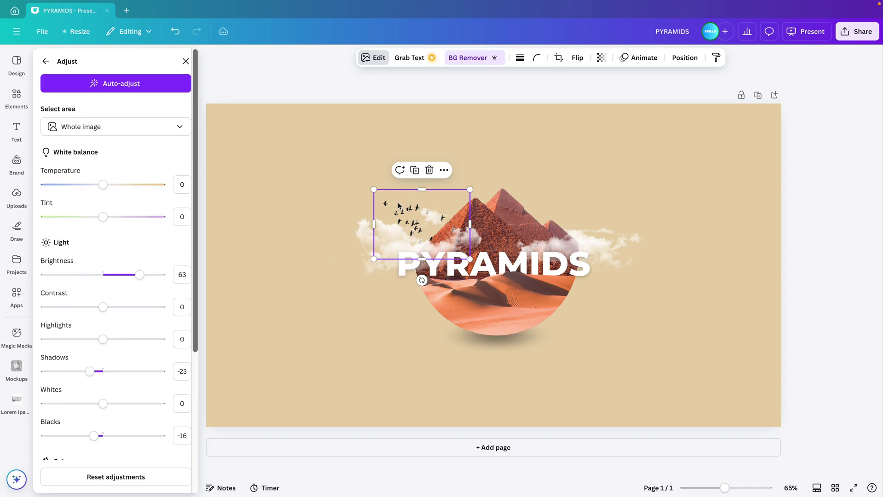
left_click_drag(398, 203, 395, 203)
left_click(720, 322)
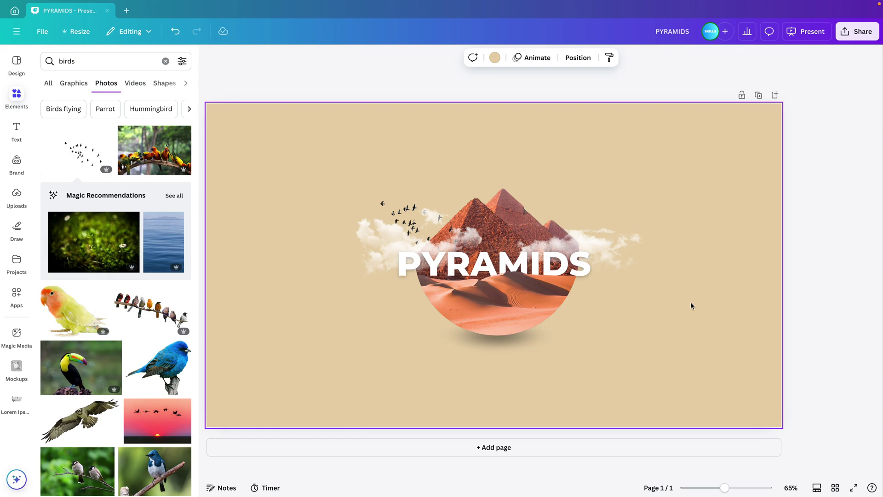